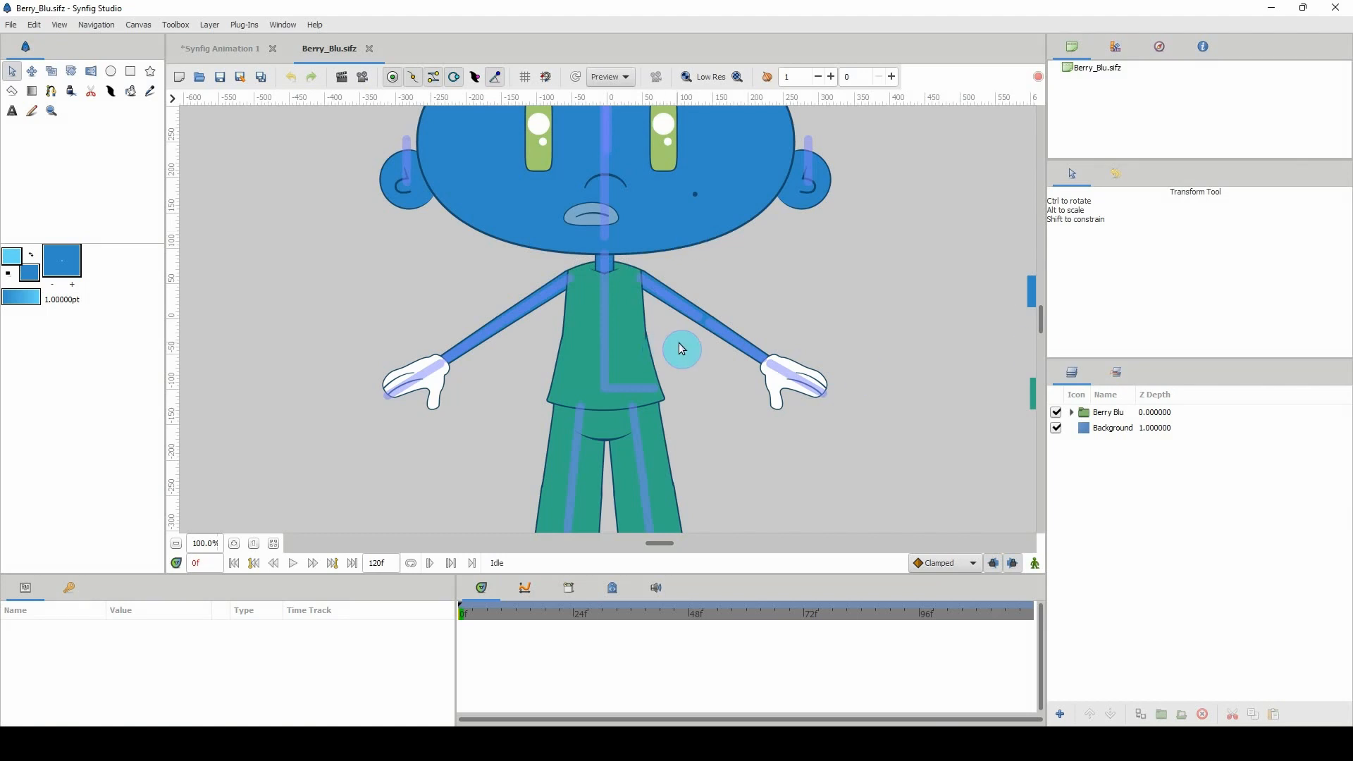
Add a Skeleton layer above the Berry Blu group in the main canvas.
{"action": "scroll", "coordinate": [679, 347], "scroll_direction": "down", "scroll_amount": 2}
{"action": "left_click", "coordinate": [1071, 412]}
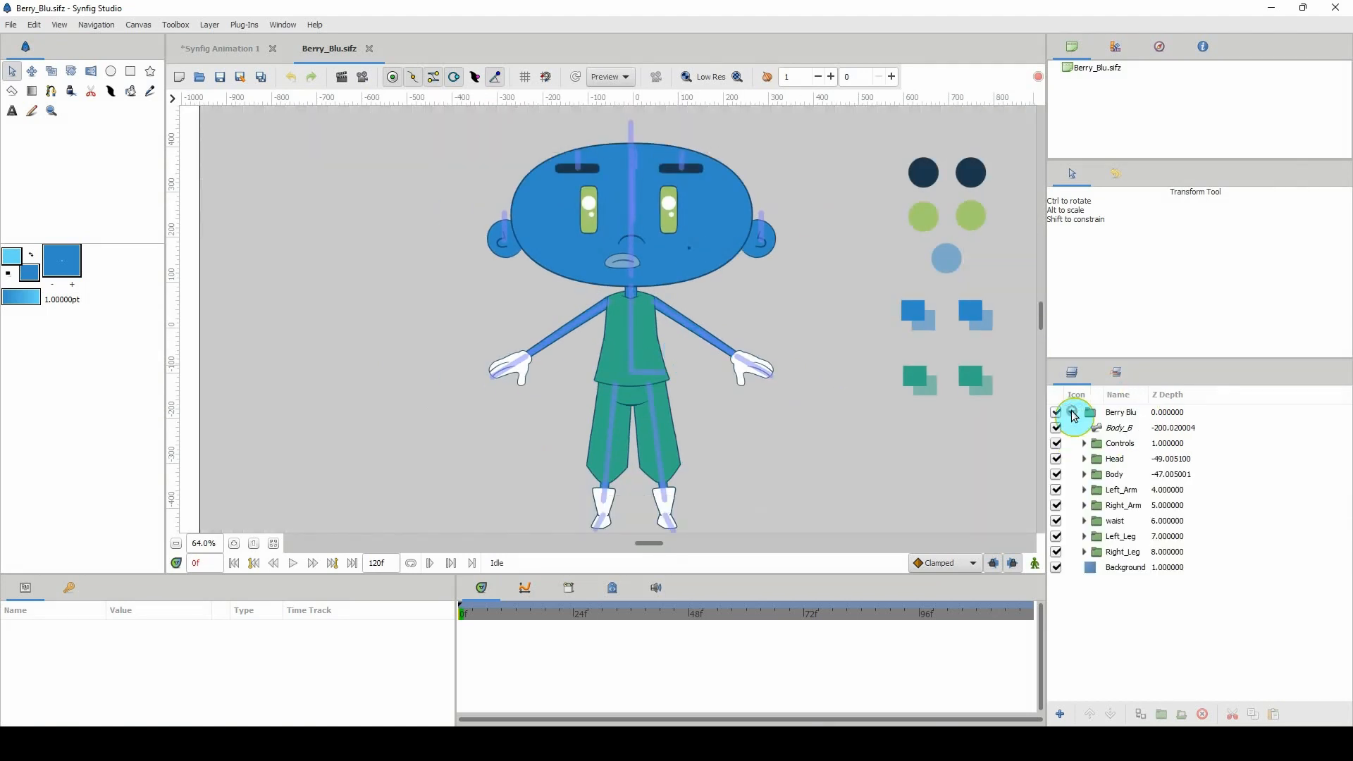
{"action": "left_click_drag", "start_coordinate": [656, 465], "coordinate": [626, 436]}
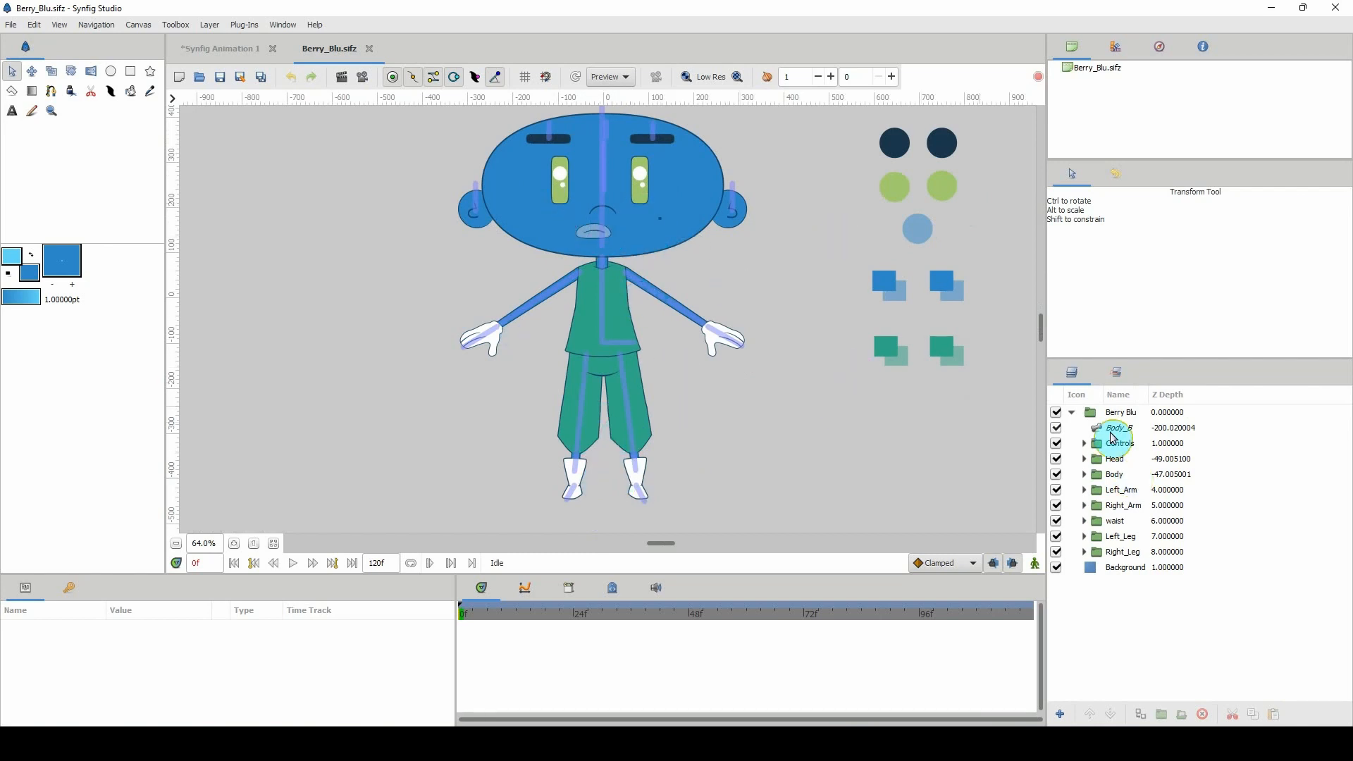
{"action": "left_click", "coordinate": [1072, 414]}
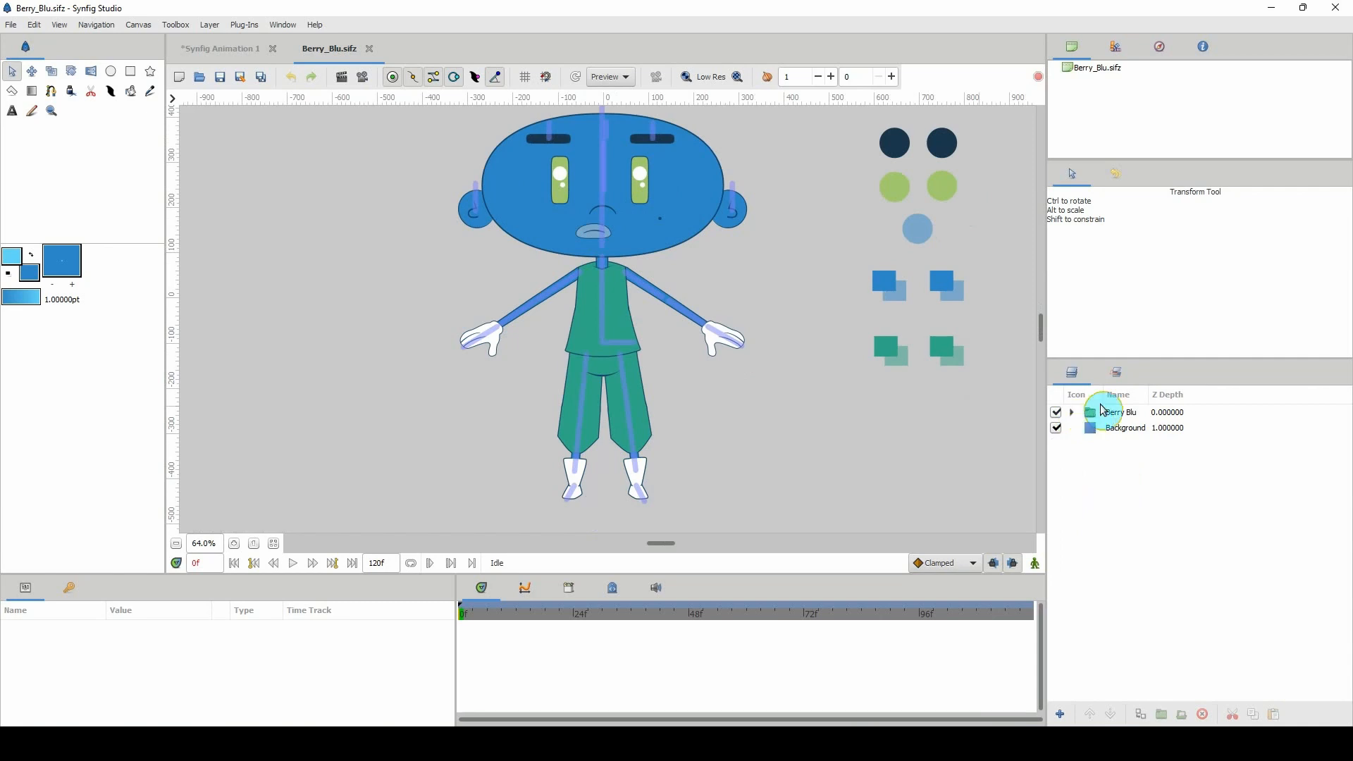
{"action": "left_click", "coordinate": [1117, 417]}
{"action": "right_click", "coordinate": [1117, 417]}
{"action": "mouse_move", "coordinate": [1163, 425]}
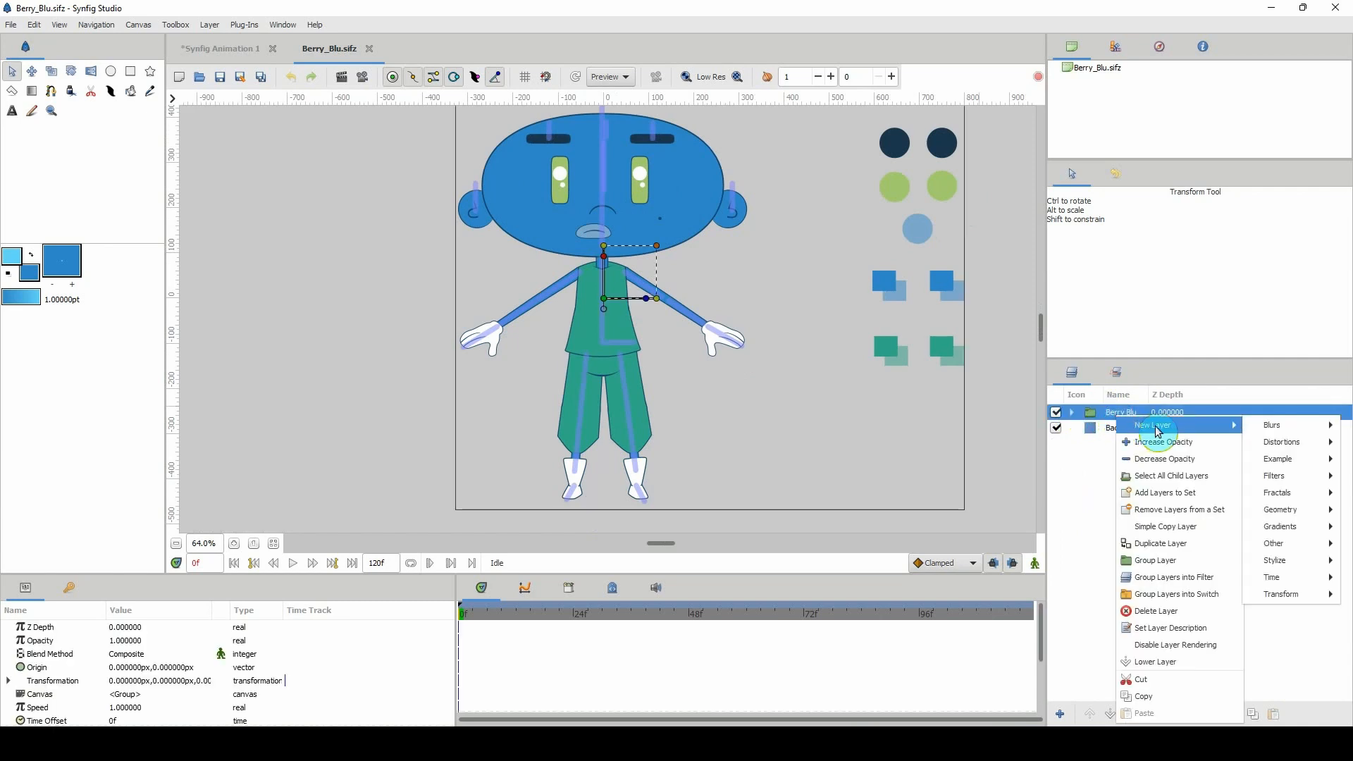
{"action": "mouse_move", "coordinate": [1274, 551]}
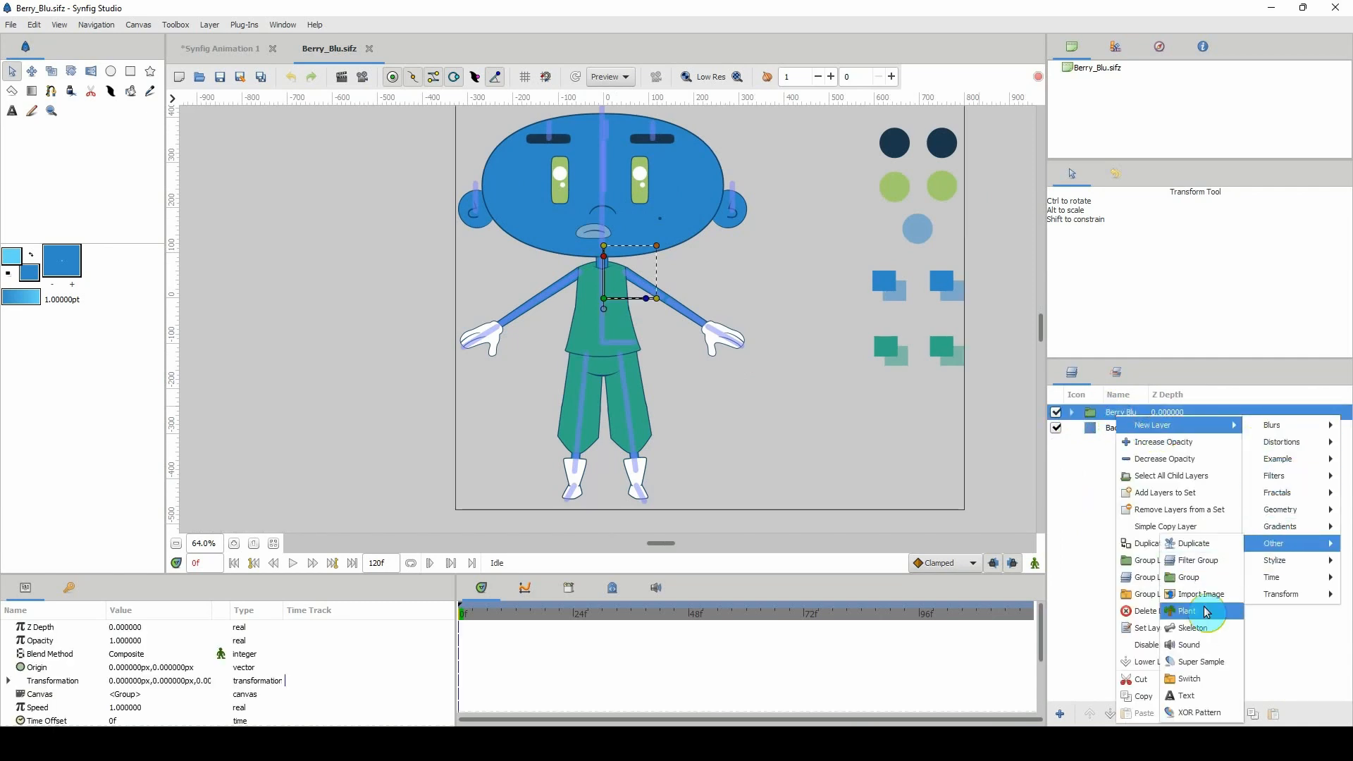
{"action": "left_click", "coordinate": [1195, 628]}
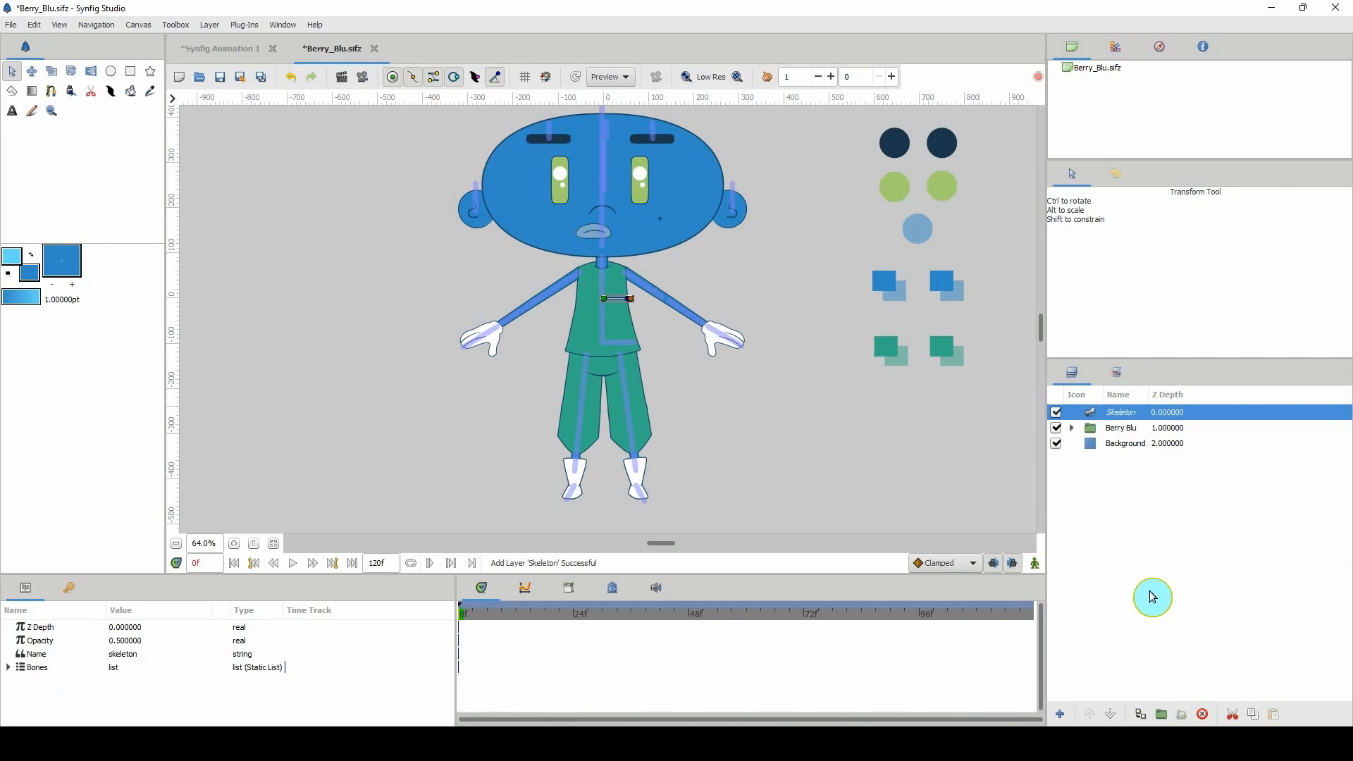
Rename the new skeleton layer as Master.
{"action": "left_click_drag", "start_coordinate": [778, 374], "coordinate": [730, 425]}
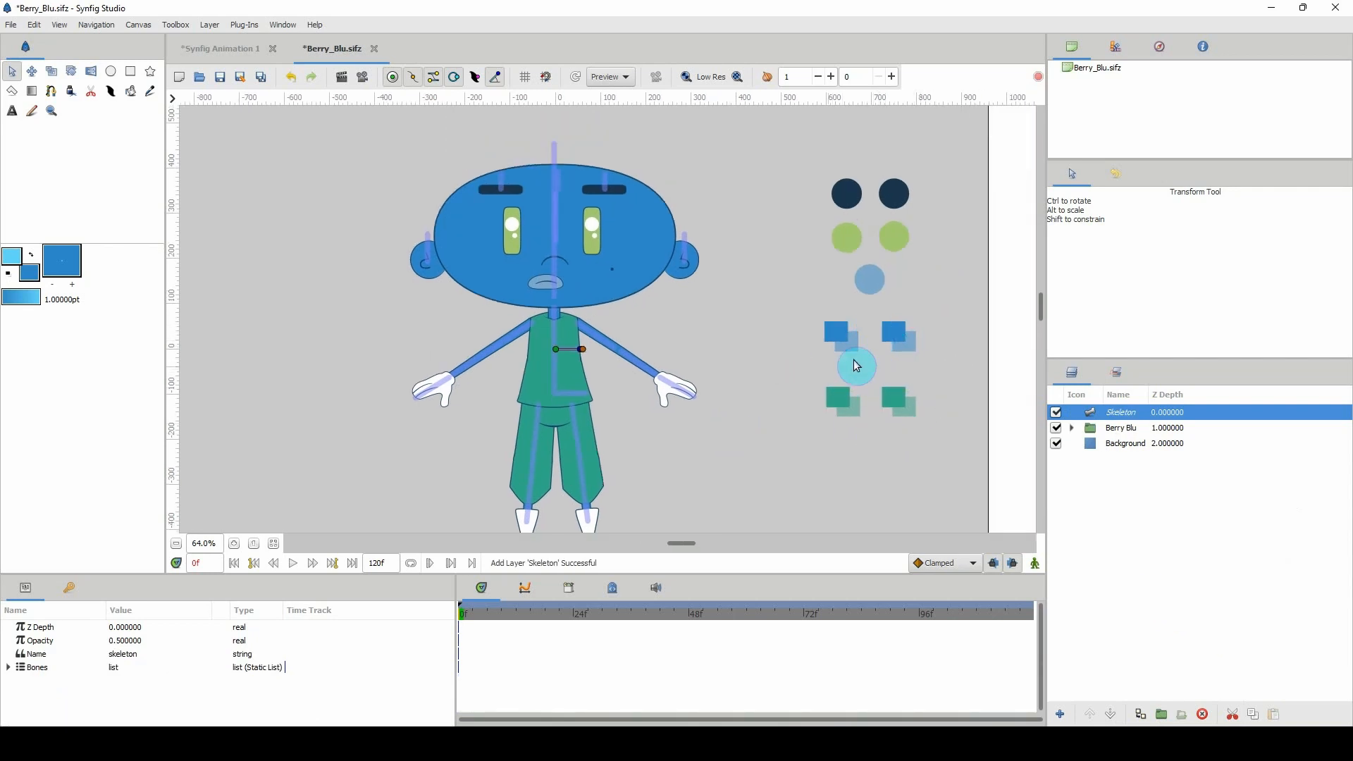
{"action": "scroll", "coordinate": [740, 380], "scroll_direction": "down", "scroll_amount": 2}
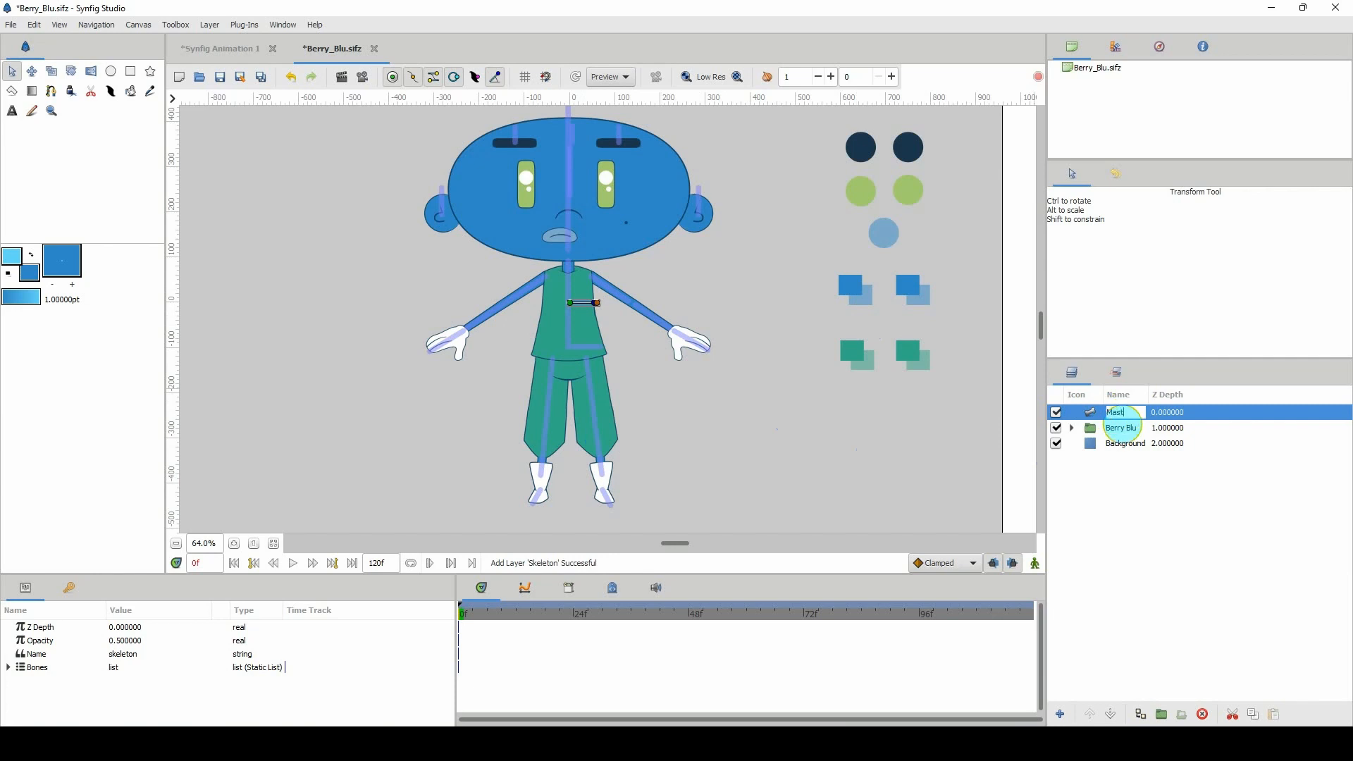
{"action": "key", "text": "Return"}
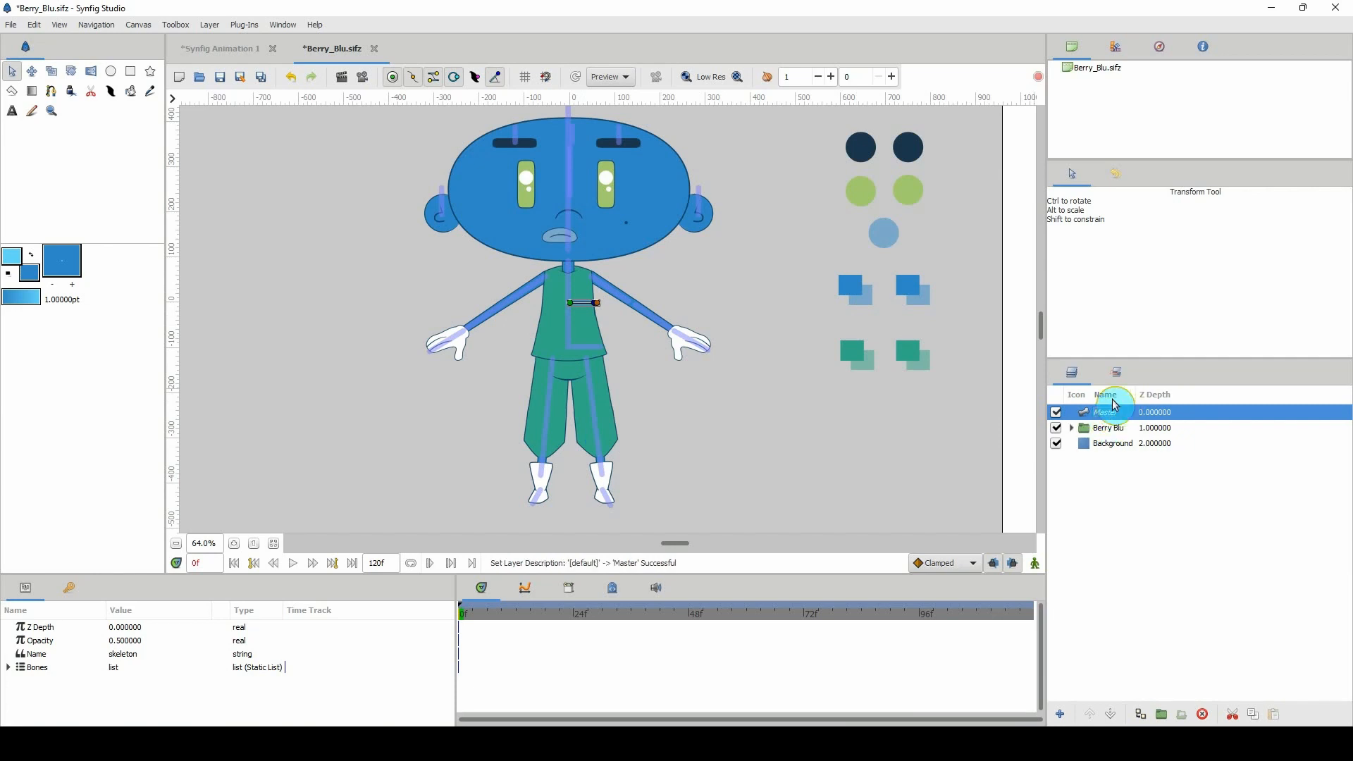
Place the Master bone between the feet at about 0, -420 px, set its angle to 90° and stretch its length scale to 2.5.
{"action": "left_click_drag", "start_coordinate": [572, 305], "coordinate": [582, 496]}
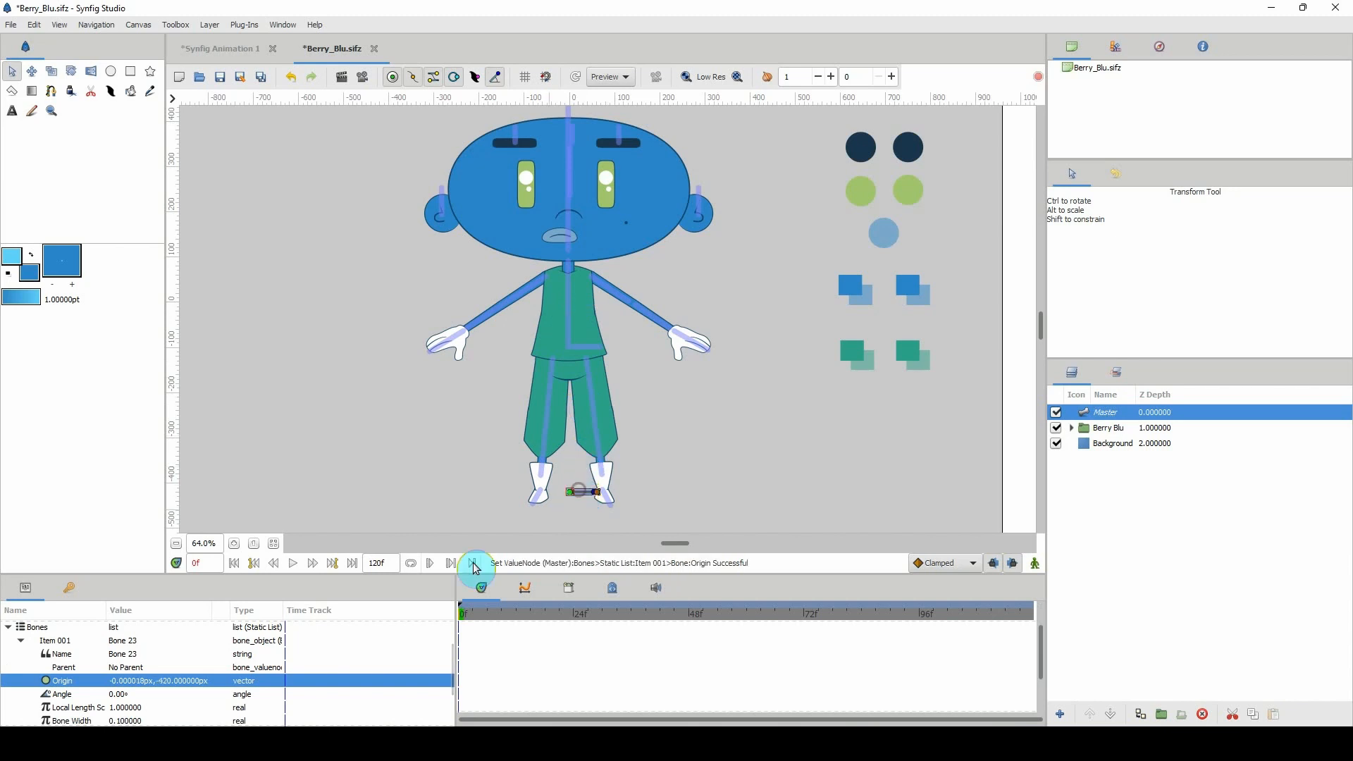
{"action": "left_click", "coordinate": [121, 695]}
{"action": "type", "text": "90"}
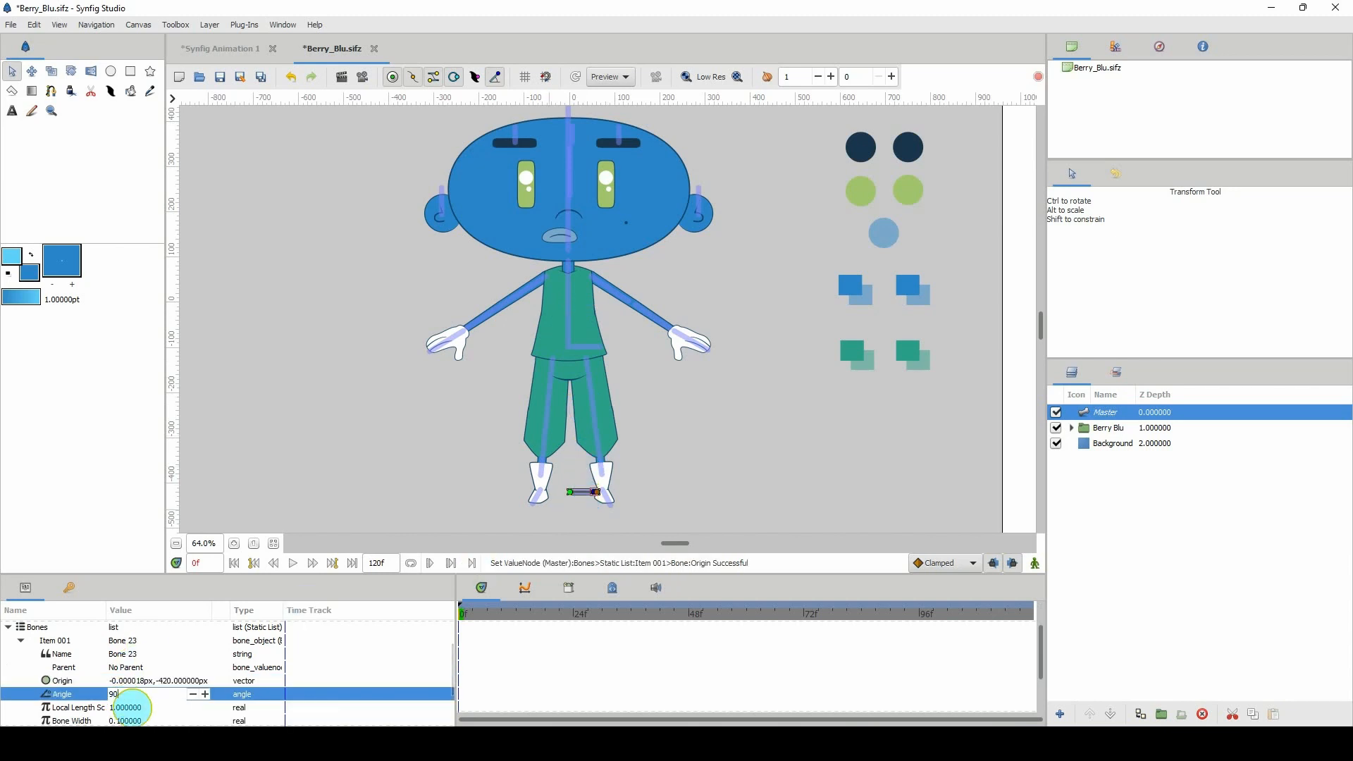
{"action": "left_click", "coordinate": [129, 708]}
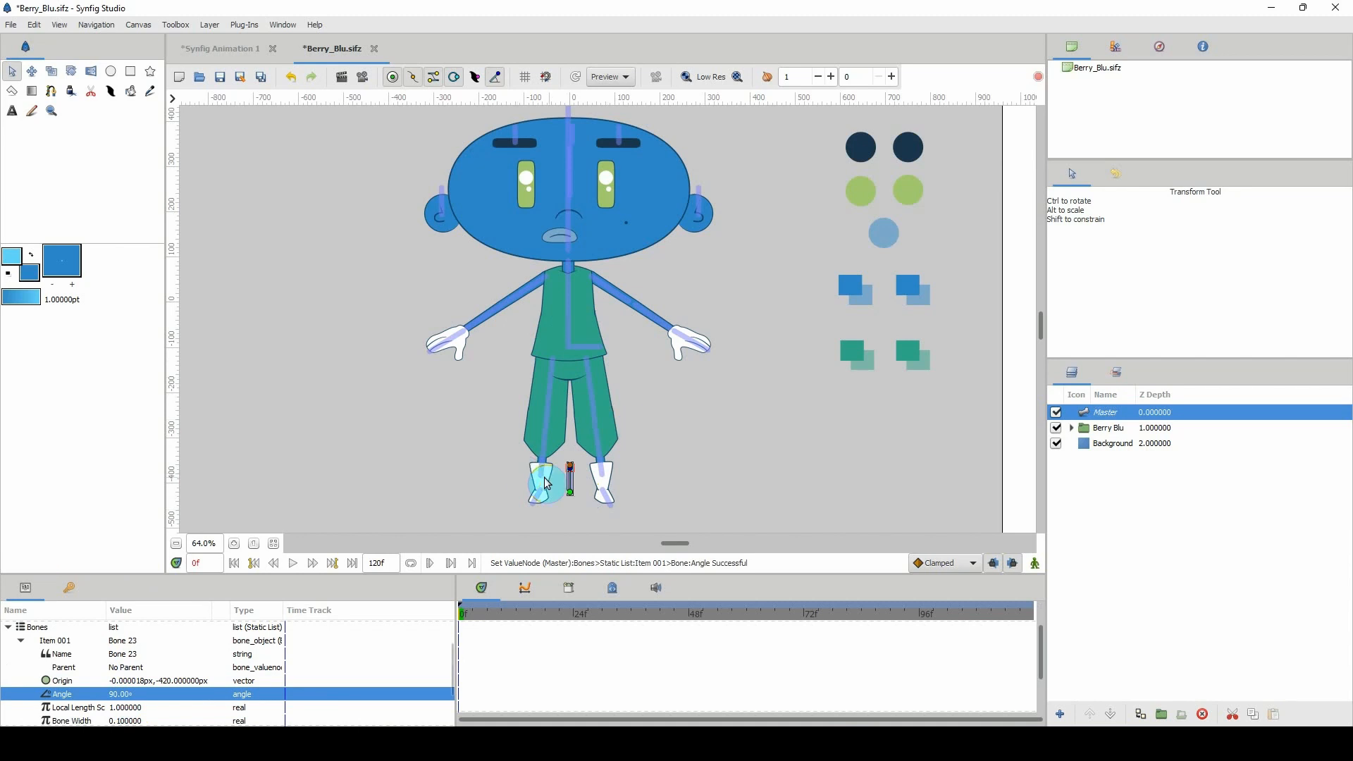
{"action": "left_click_drag", "start_coordinate": [572, 469], "coordinate": [575, 442]}
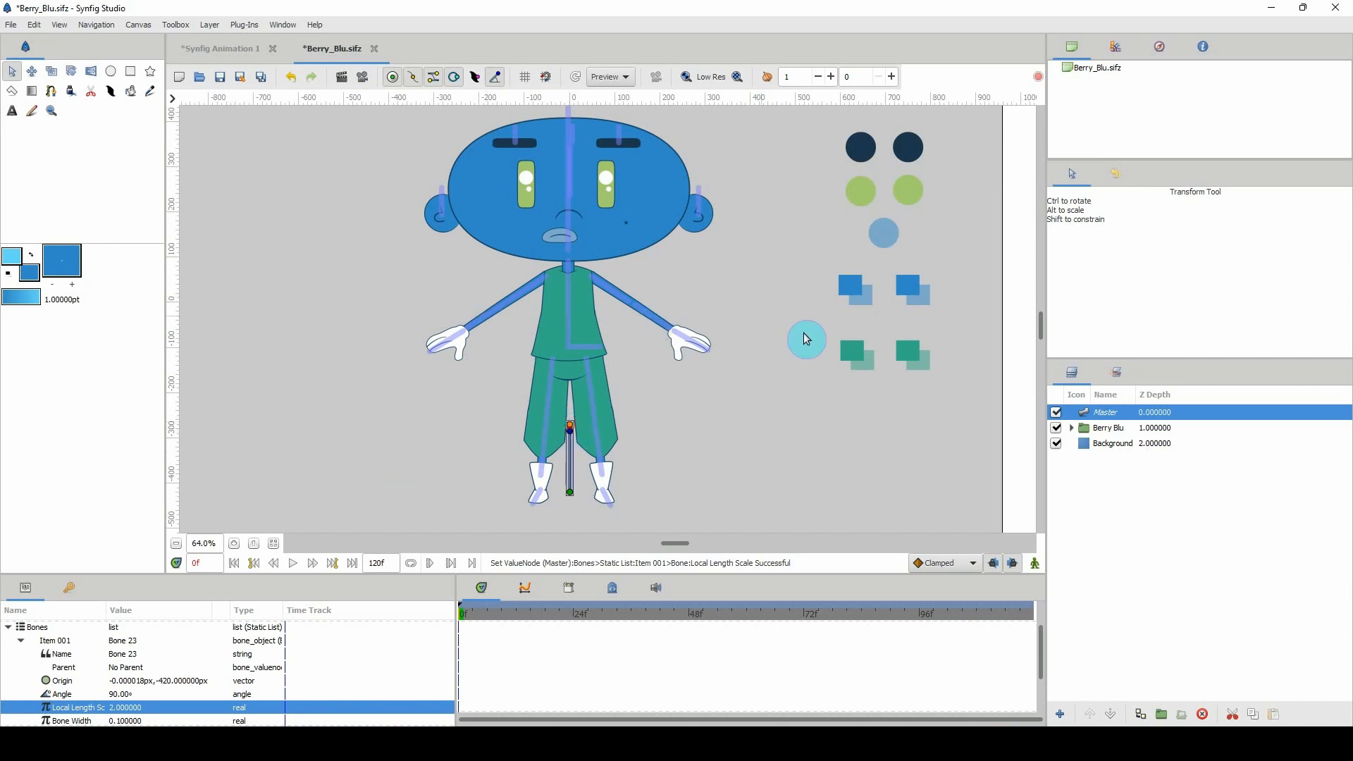
Link the Berry Blu group's transformation handle to the Master bone.
{"action": "left_click", "coordinate": [1094, 431]}
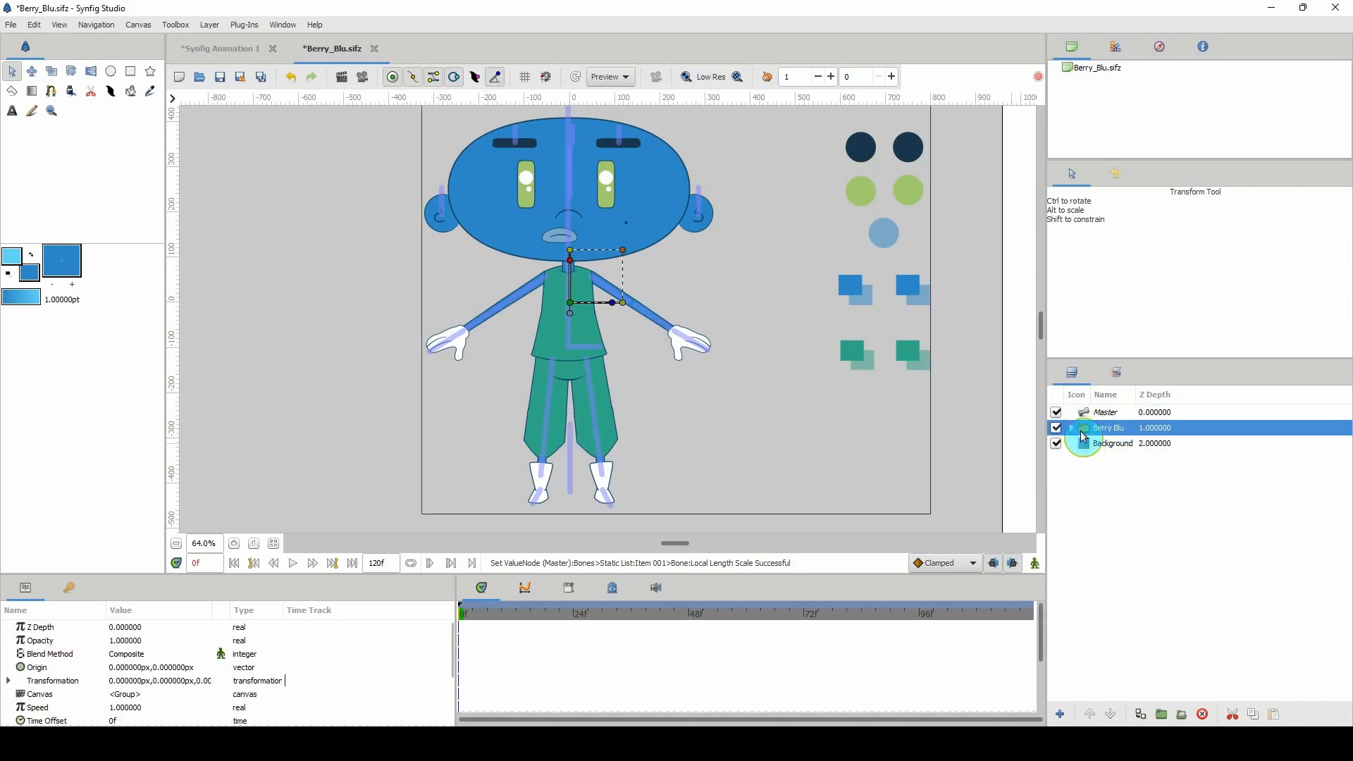
{"action": "left_click", "coordinate": [571, 303]}
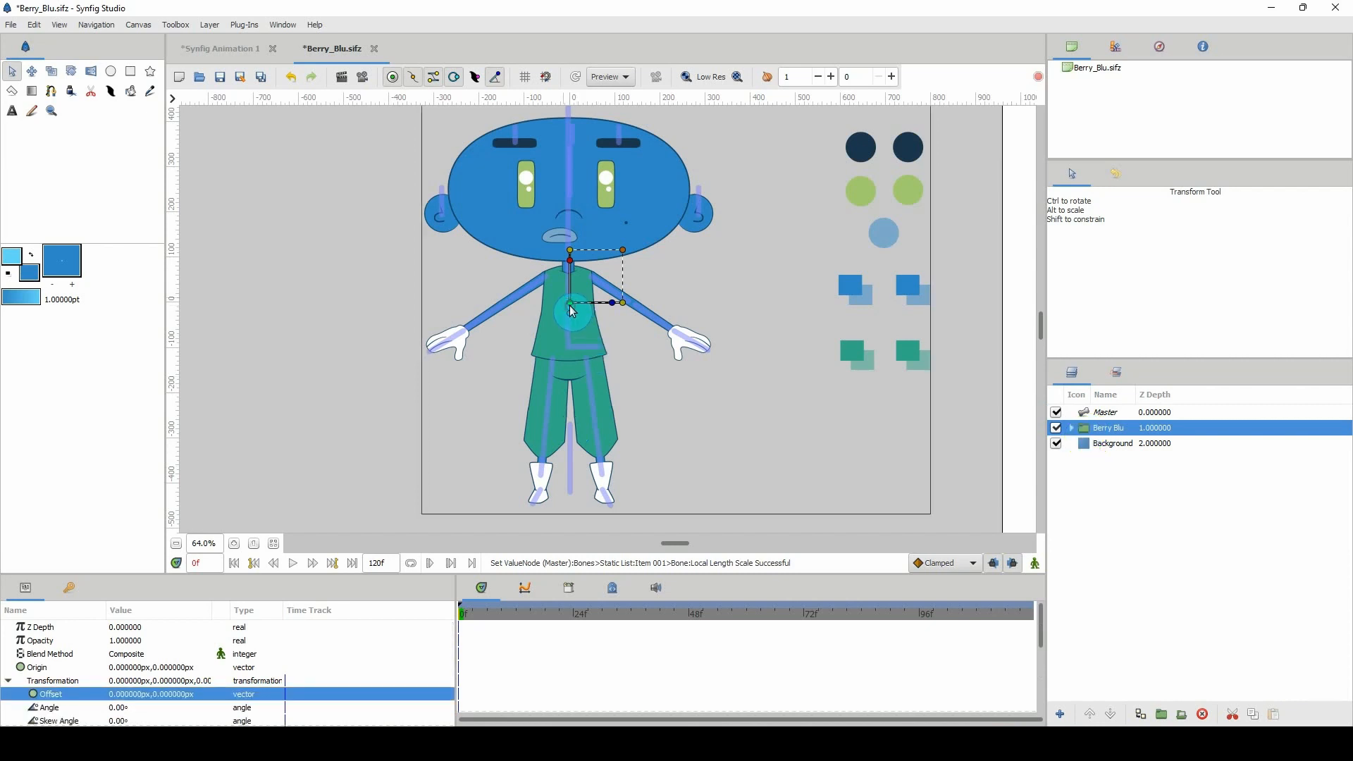
{"action": "left_click", "coordinate": [1090, 417], "text": "ctrl"}
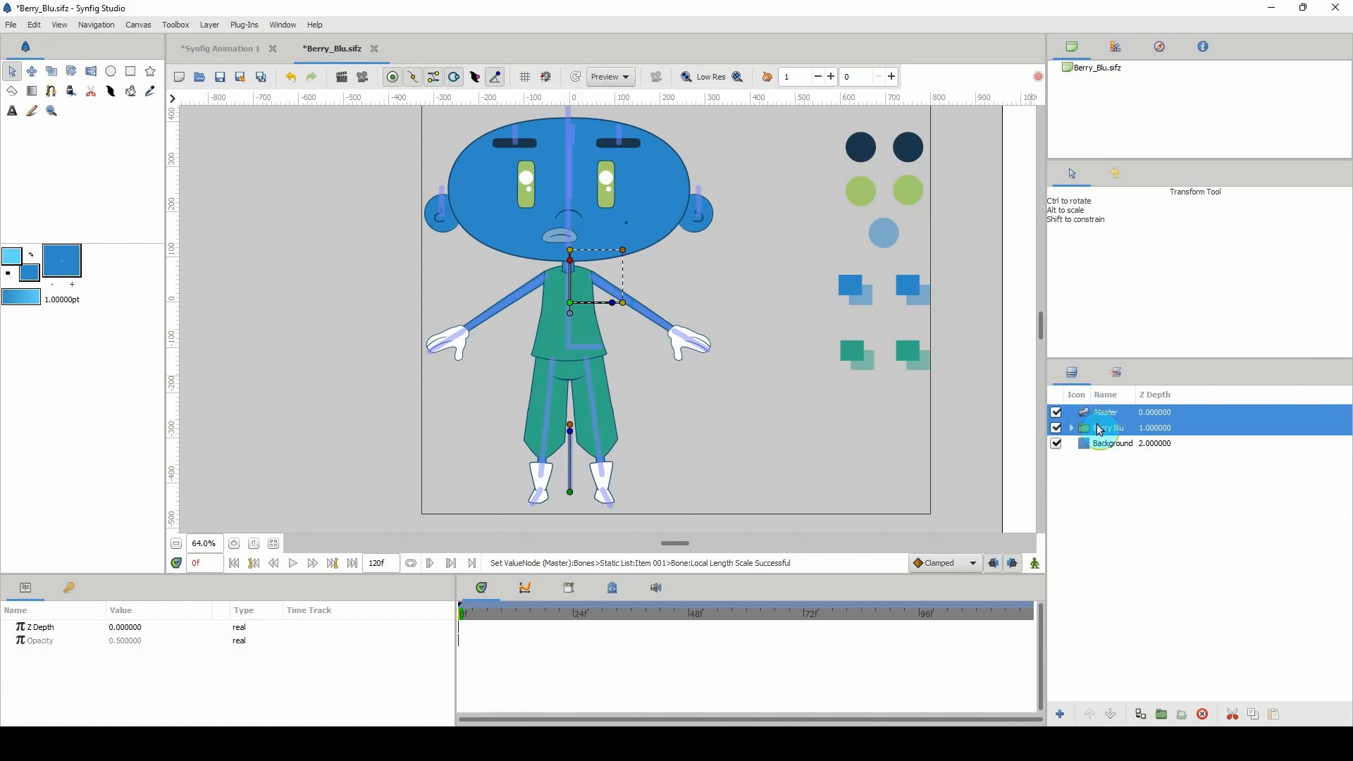
{"action": "right_click", "coordinate": [571, 494]}
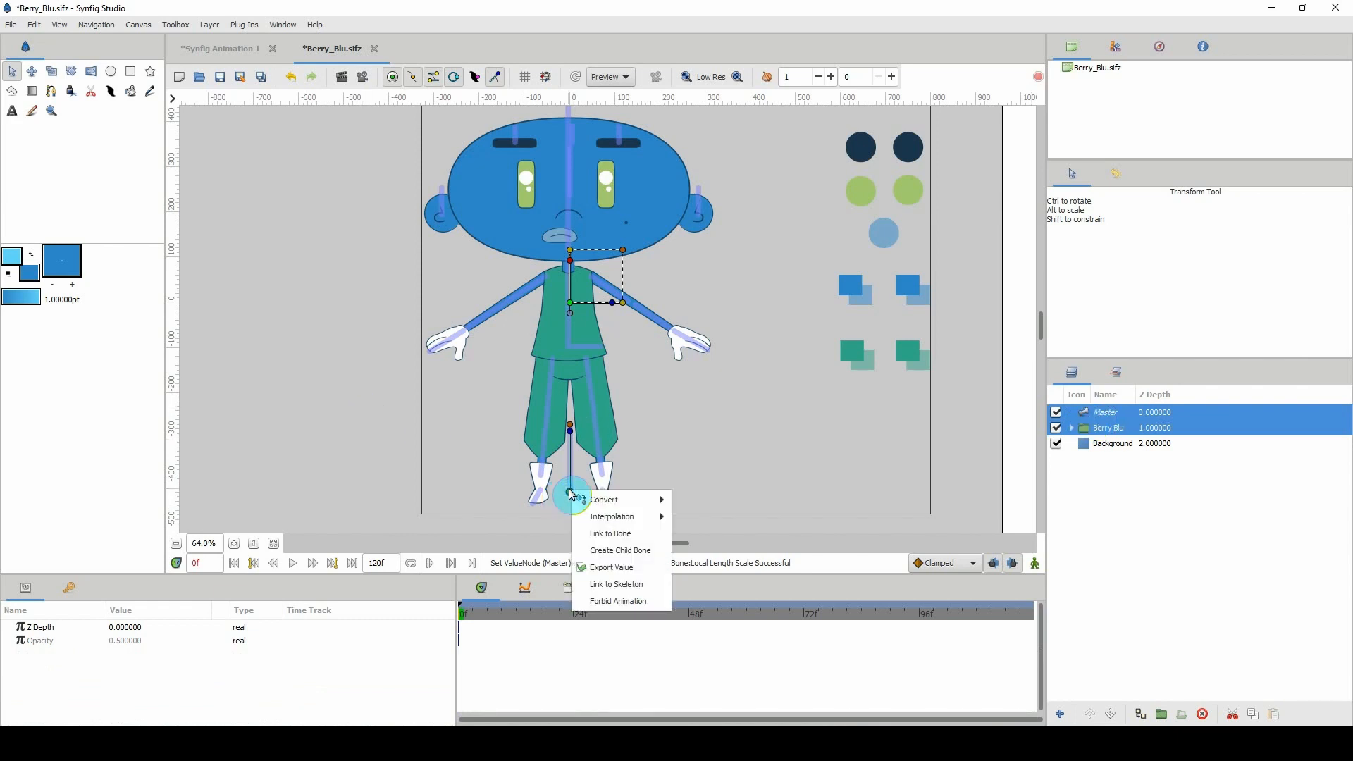
{"action": "left_click", "coordinate": [613, 533]}
Move the Master bone around to test the link with the Berry Blu group, and undo the moves.
{"action": "left_click", "coordinate": [1078, 443]}
{"action": "left_click", "coordinate": [1081, 413]}
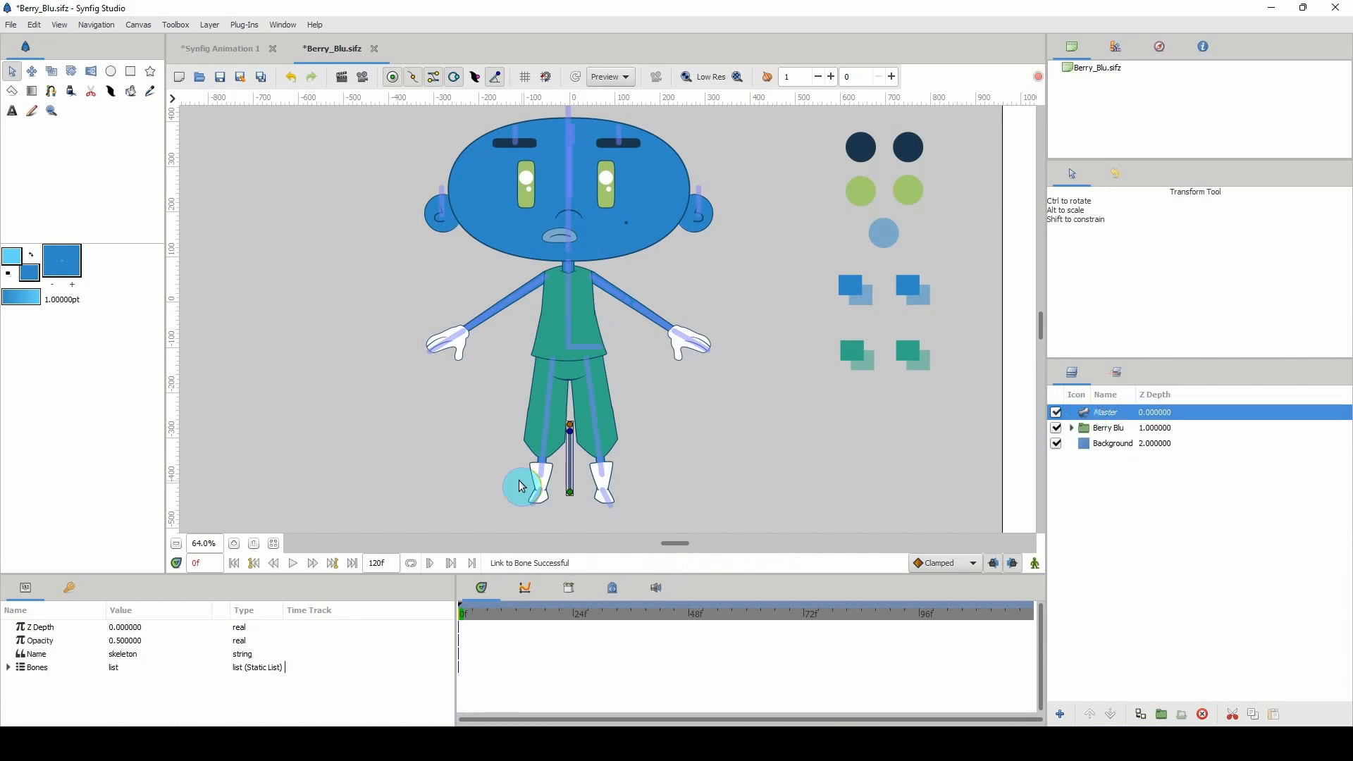
{"action": "left_click_drag", "start_coordinate": [522, 486], "coordinate": [575, 440]}
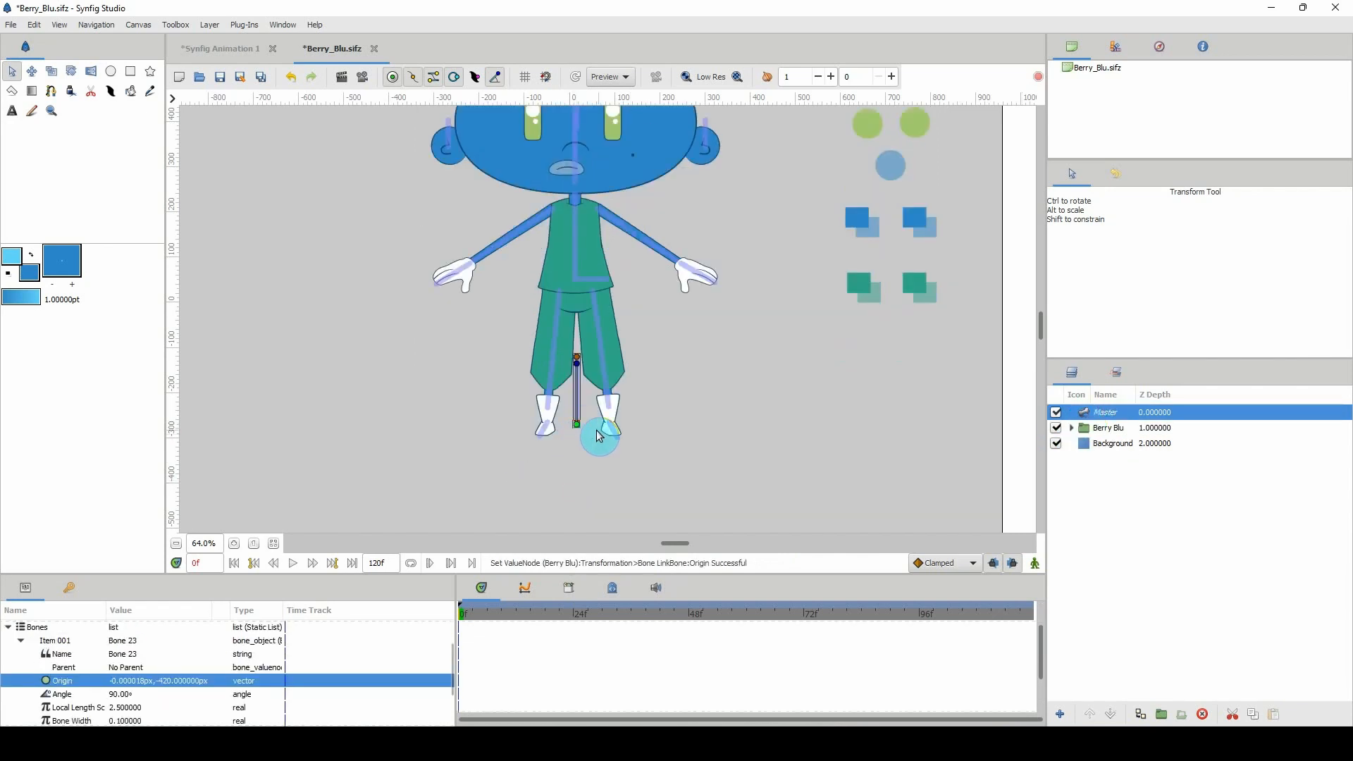
{"action": "key", "text": "ctrl+z"}
{"action": "key", "text": "ctrl+z"}
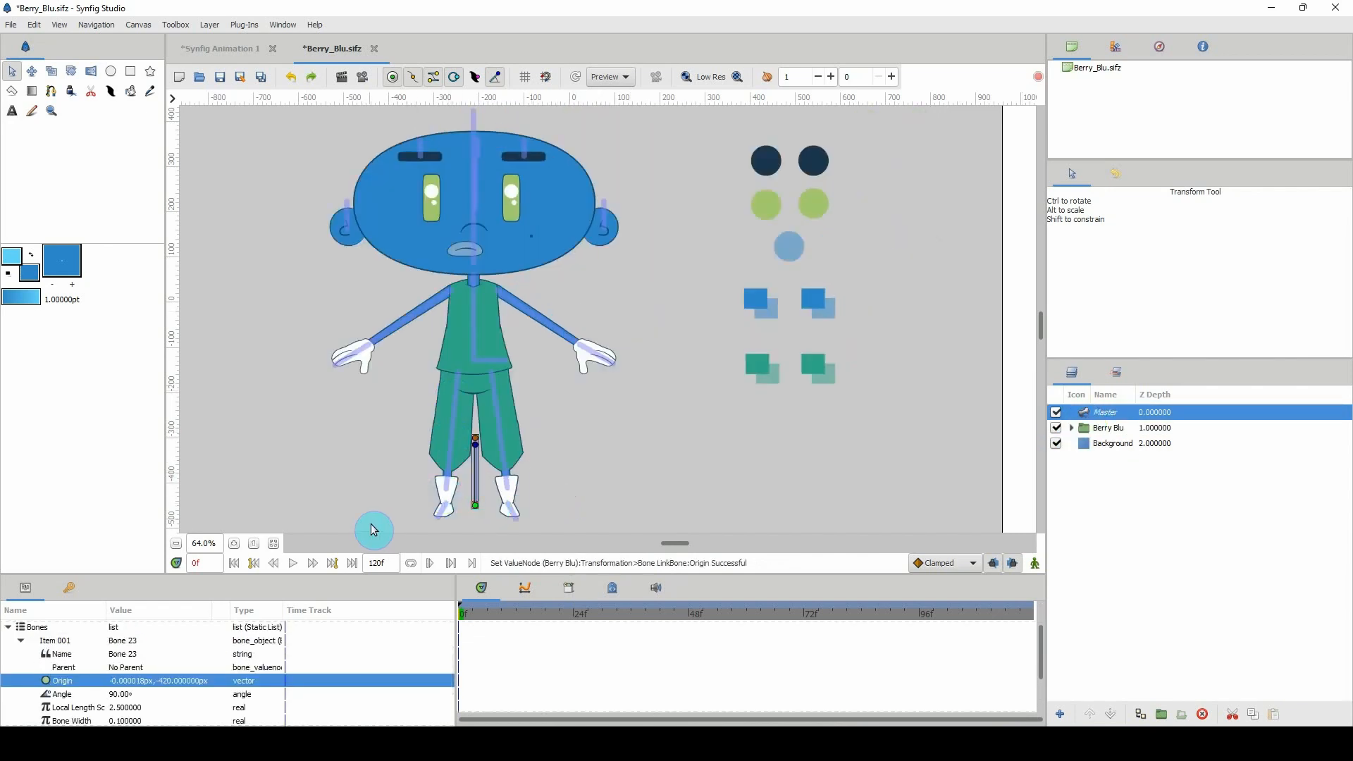
{"action": "key", "text": "ctrl+z"}
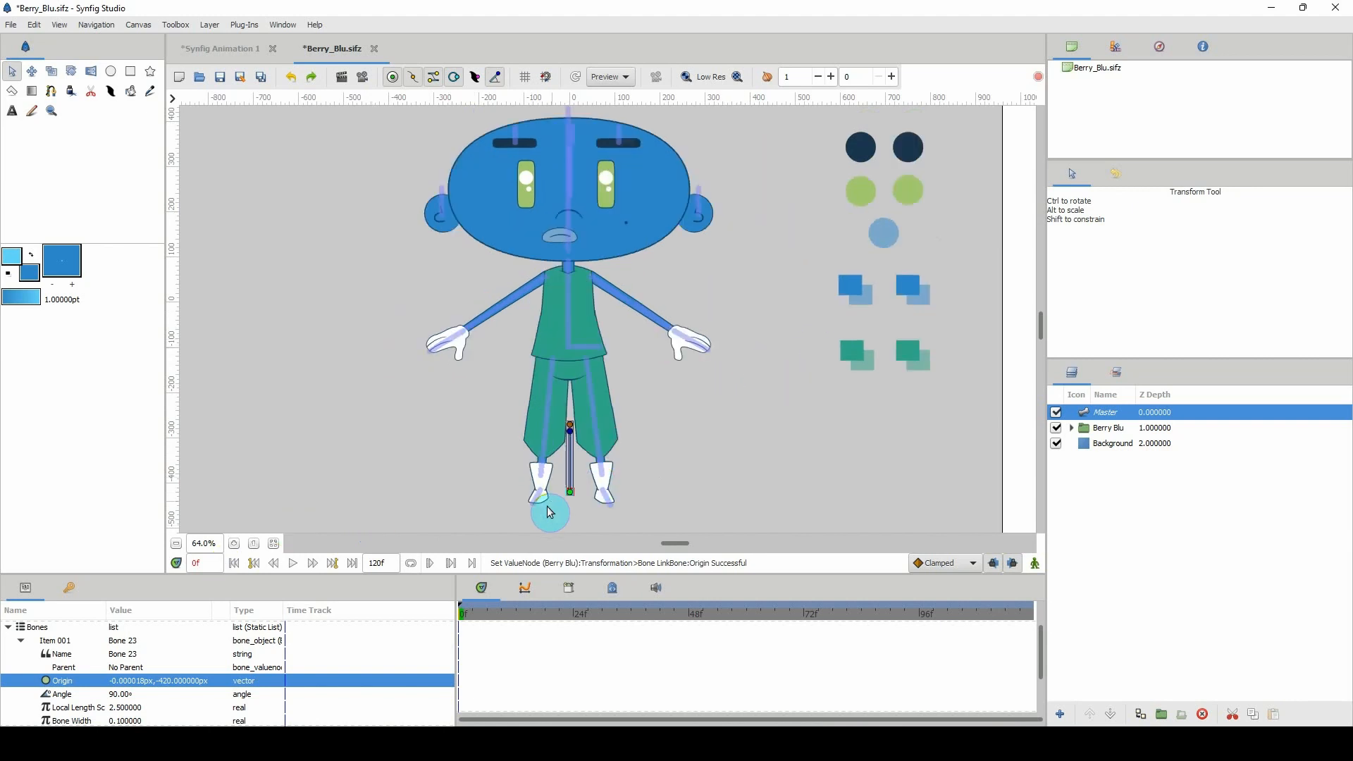
{"action": "key", "text": "ctrl+z"}
{"action": "key", "text": "ctrl+z"}
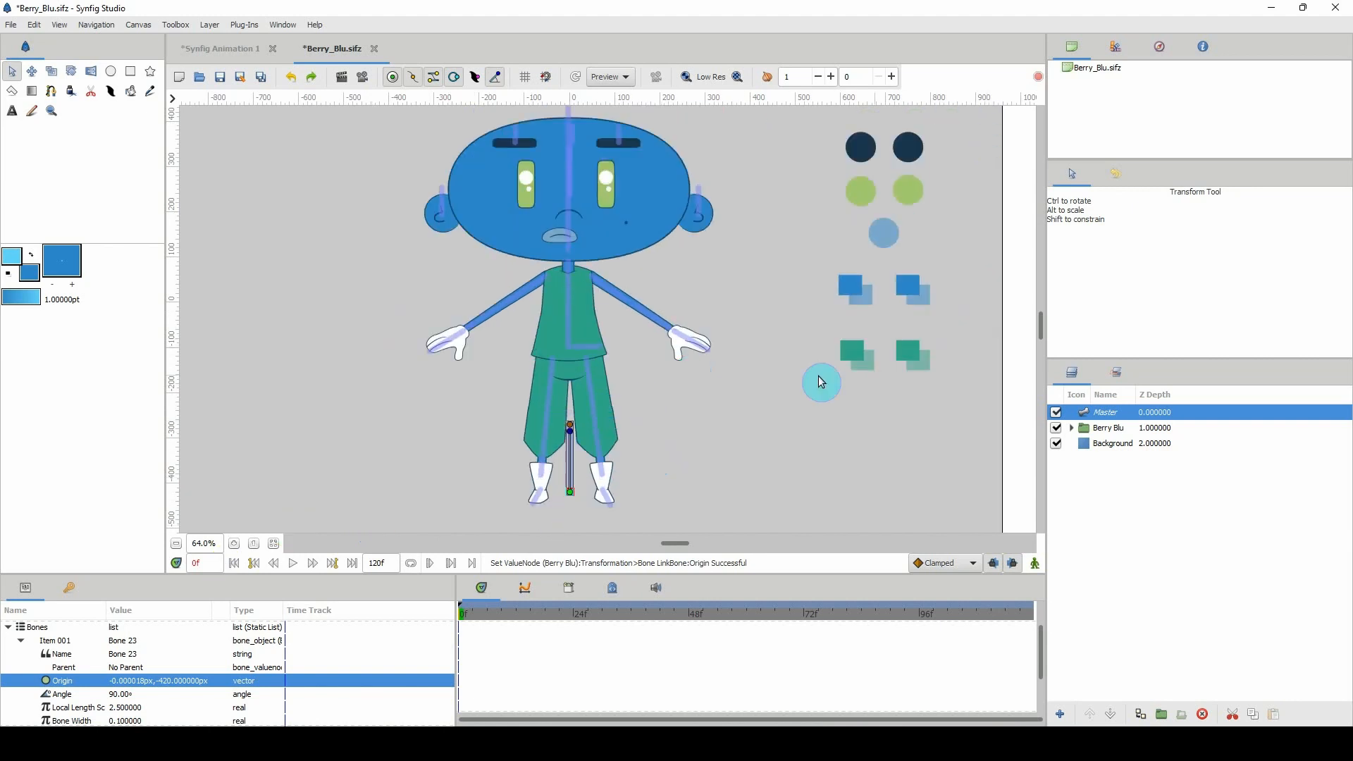
Move the Controls group out of the Berry Blu group, placing it between the Master skeleton and Berry Blu.
{"action": "left_click", "coordinate": [1071, 427]}
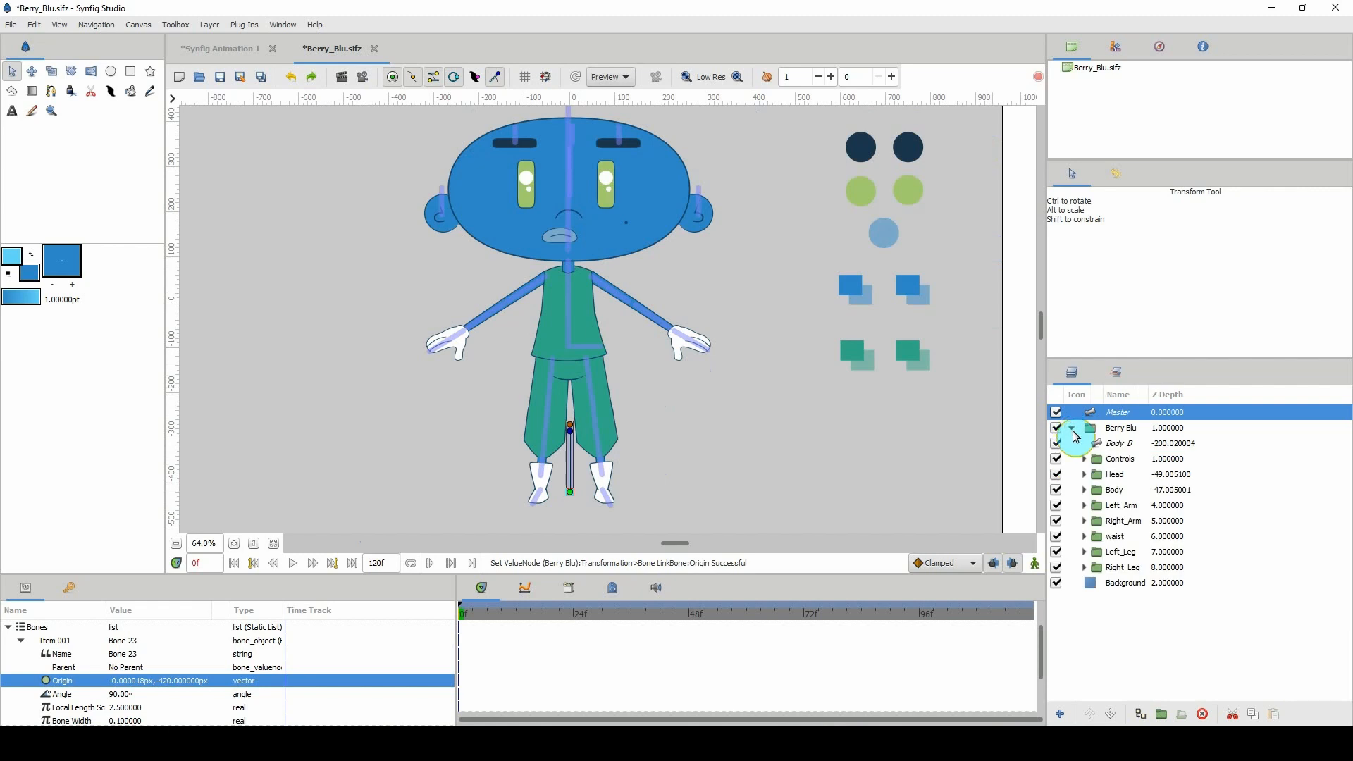
{"action": "left_click", "coordinate": [1101, 465]}
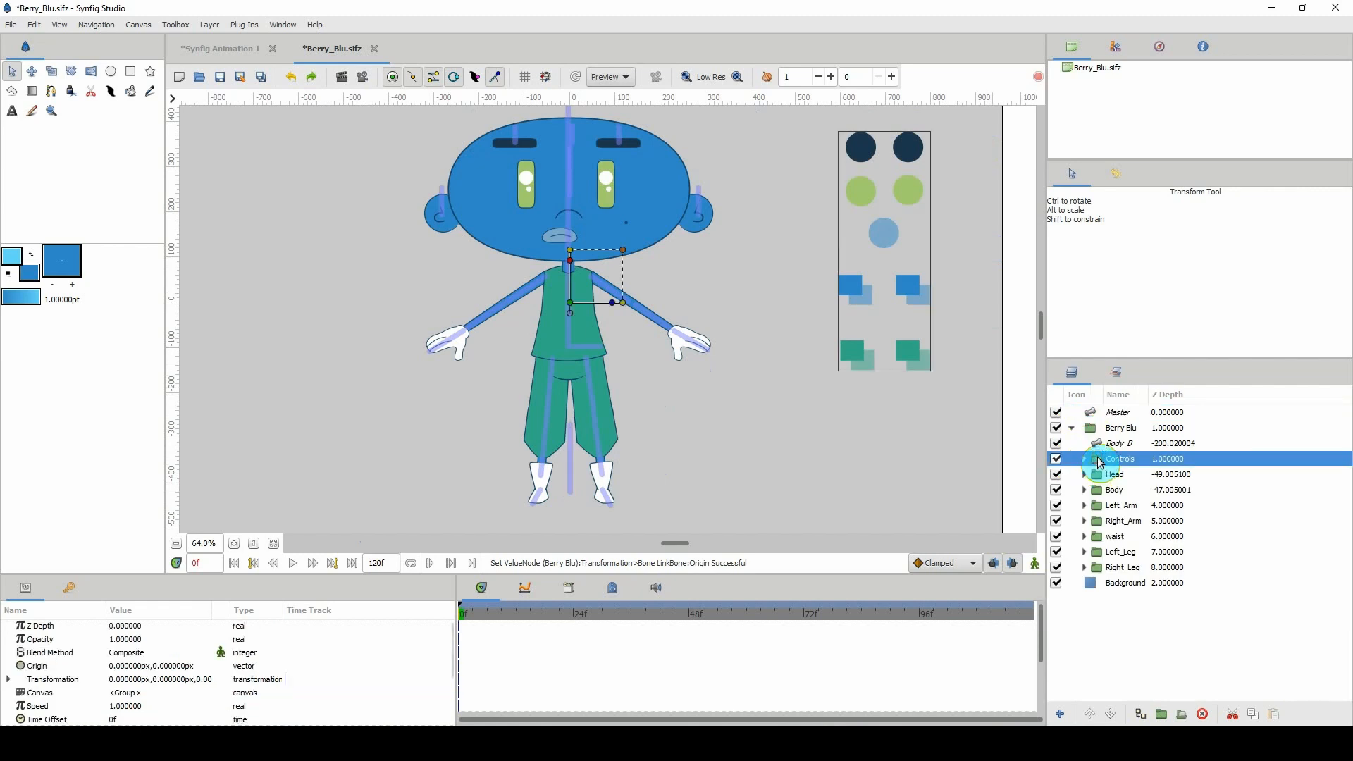
{"action": "key", "text": "Delete"}
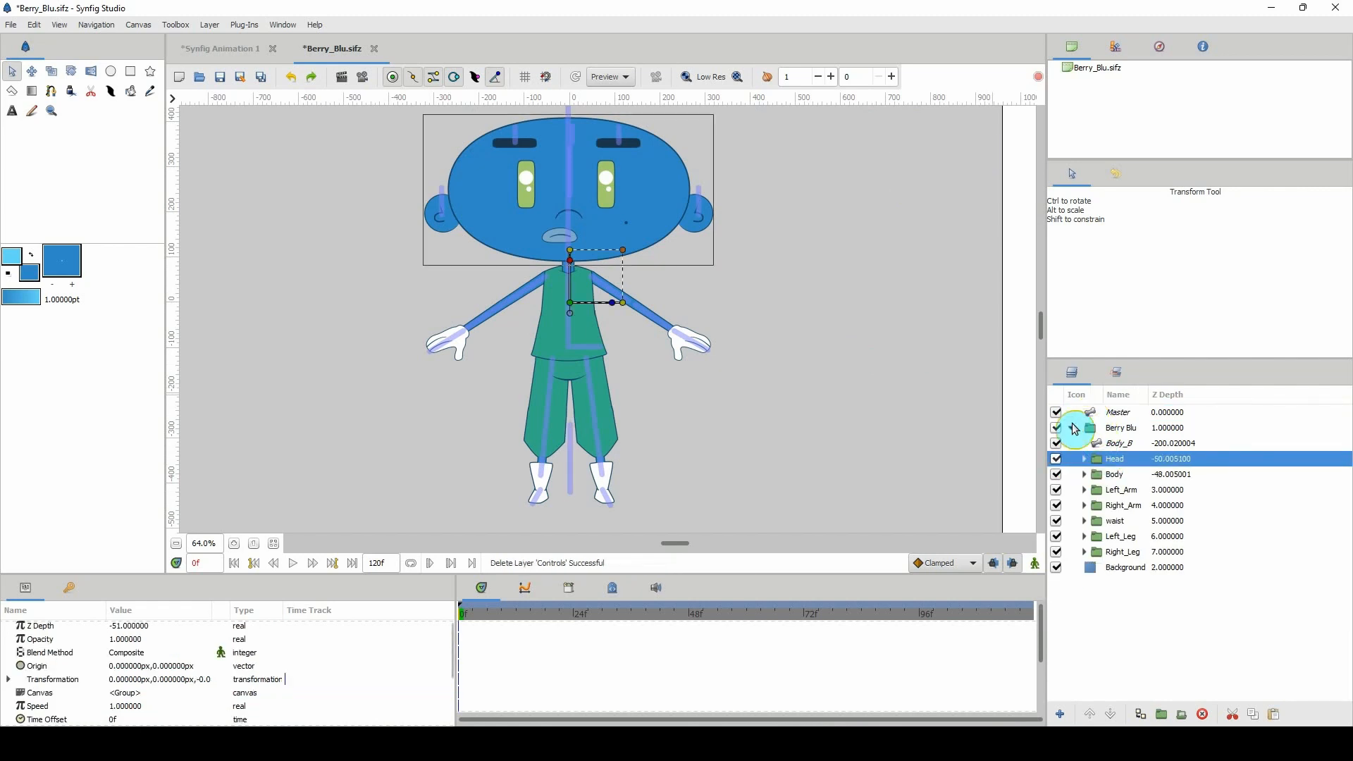
{"action": "left_click", "coordinate": [1071, 427]}
{"action": "left_click", "coordinate": [1087, 435]}
{"action": "key", "text": "ctrl+v"}
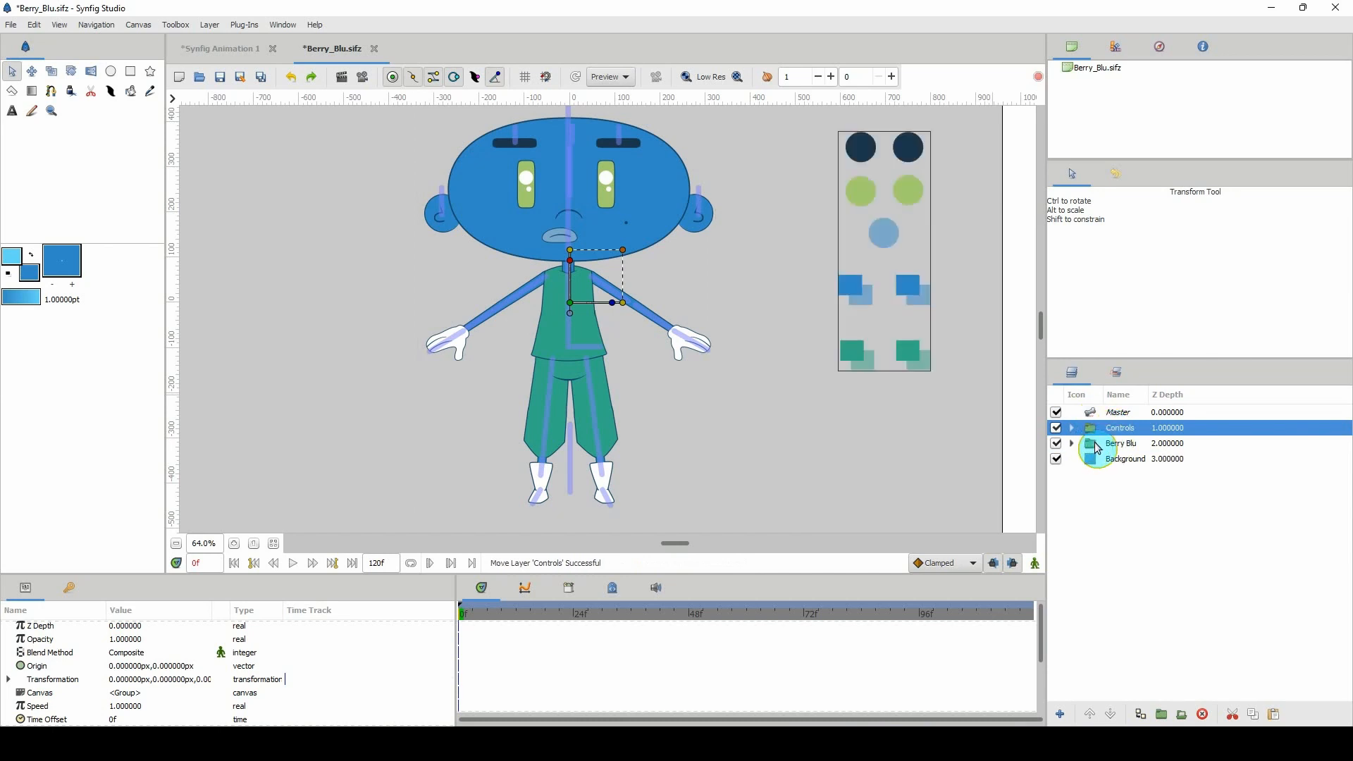
Test moving the Master bone with the Controls group separated from the character, and undo the move.
{"action": "left_click", "coordinate": [1099, 414]}
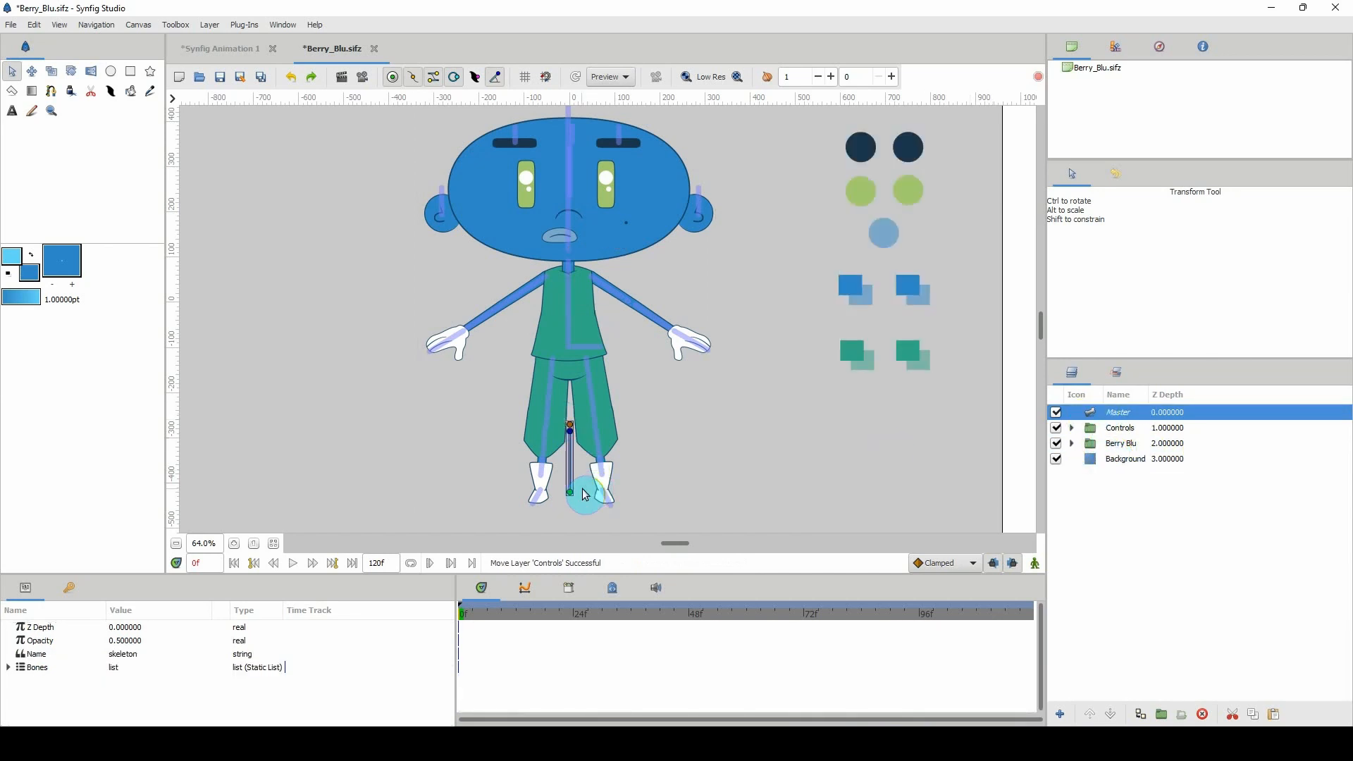
{"action": "left_click_drag", "start_coordinate": [574, 499], "coordinate": [500, 478]}
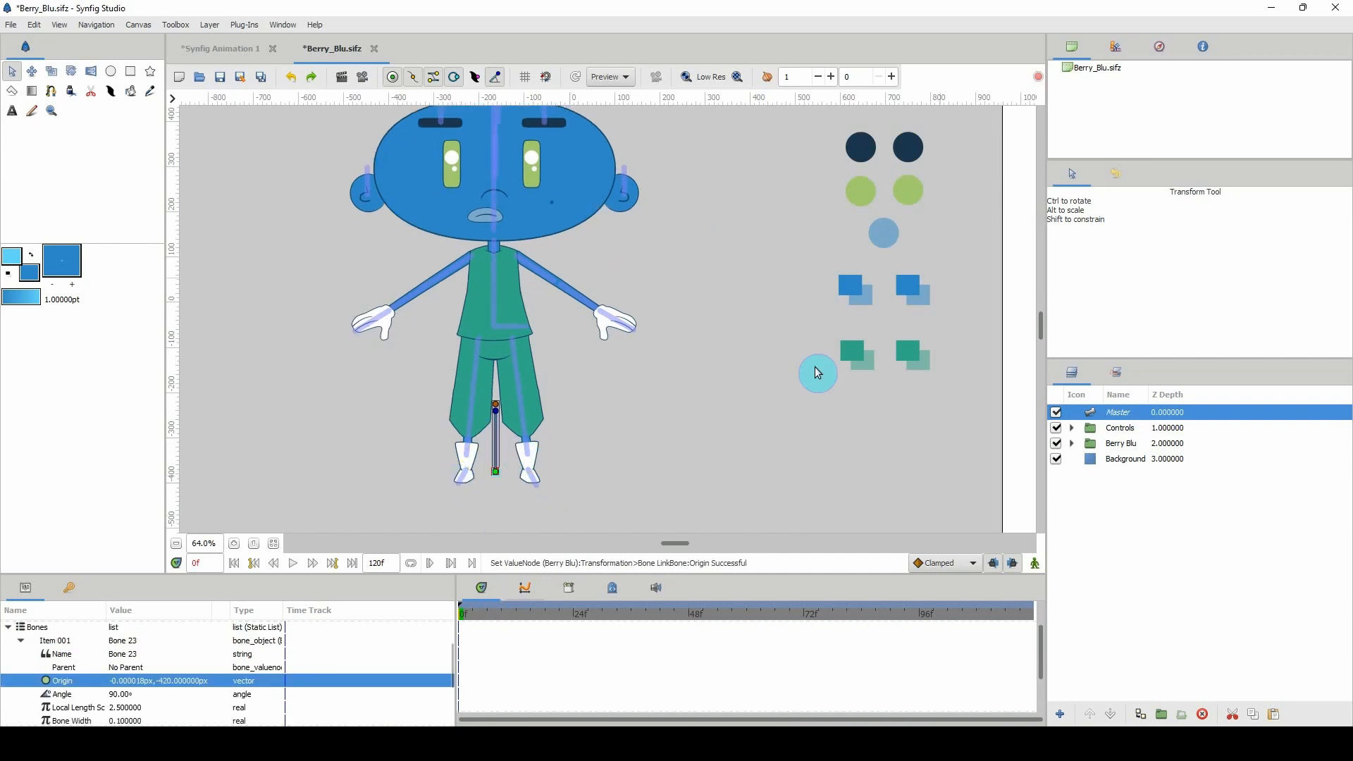
{"action": "key", "text": "ctrl+z"}
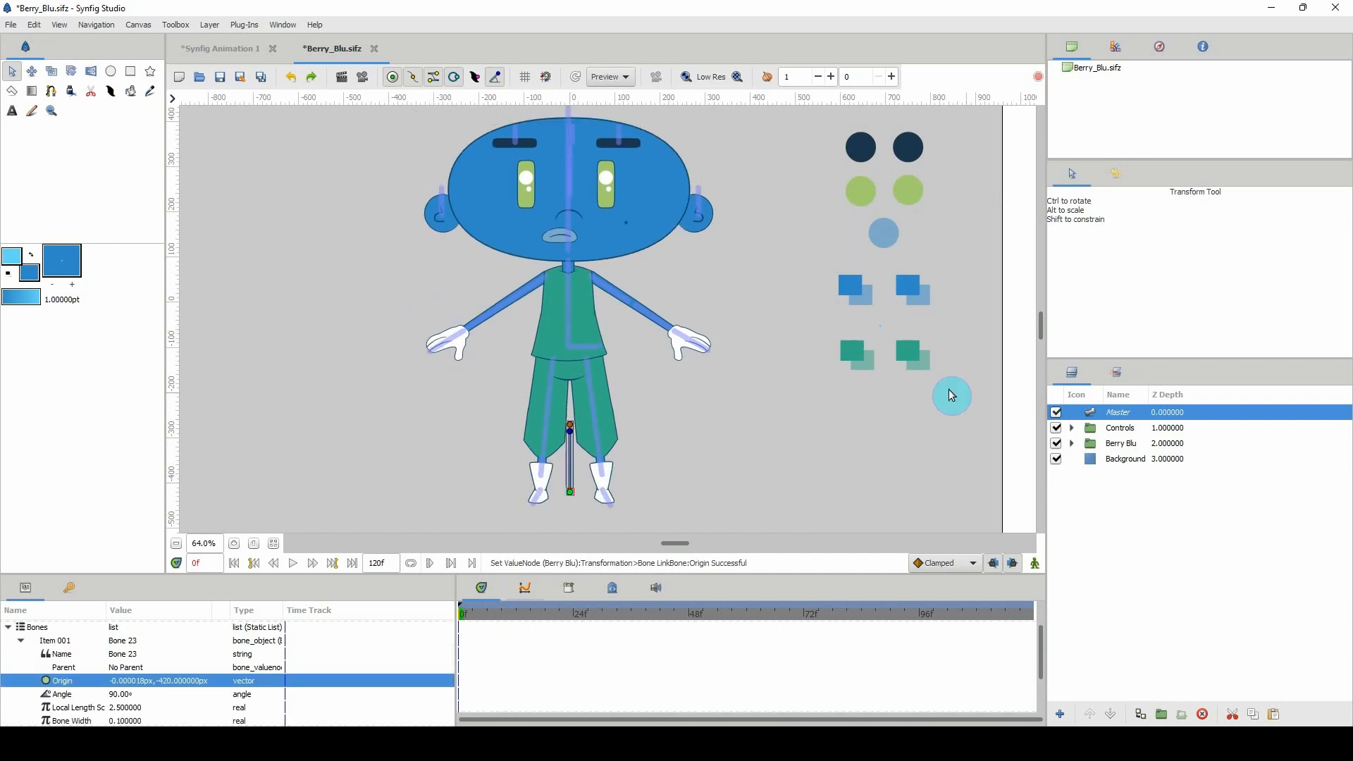
Group the Master, Controls and Berry Blu layers together and name the new group BERRY_BLU.
{"action": "left_click", "coordinate": [1121, 448], "text": "shift"}
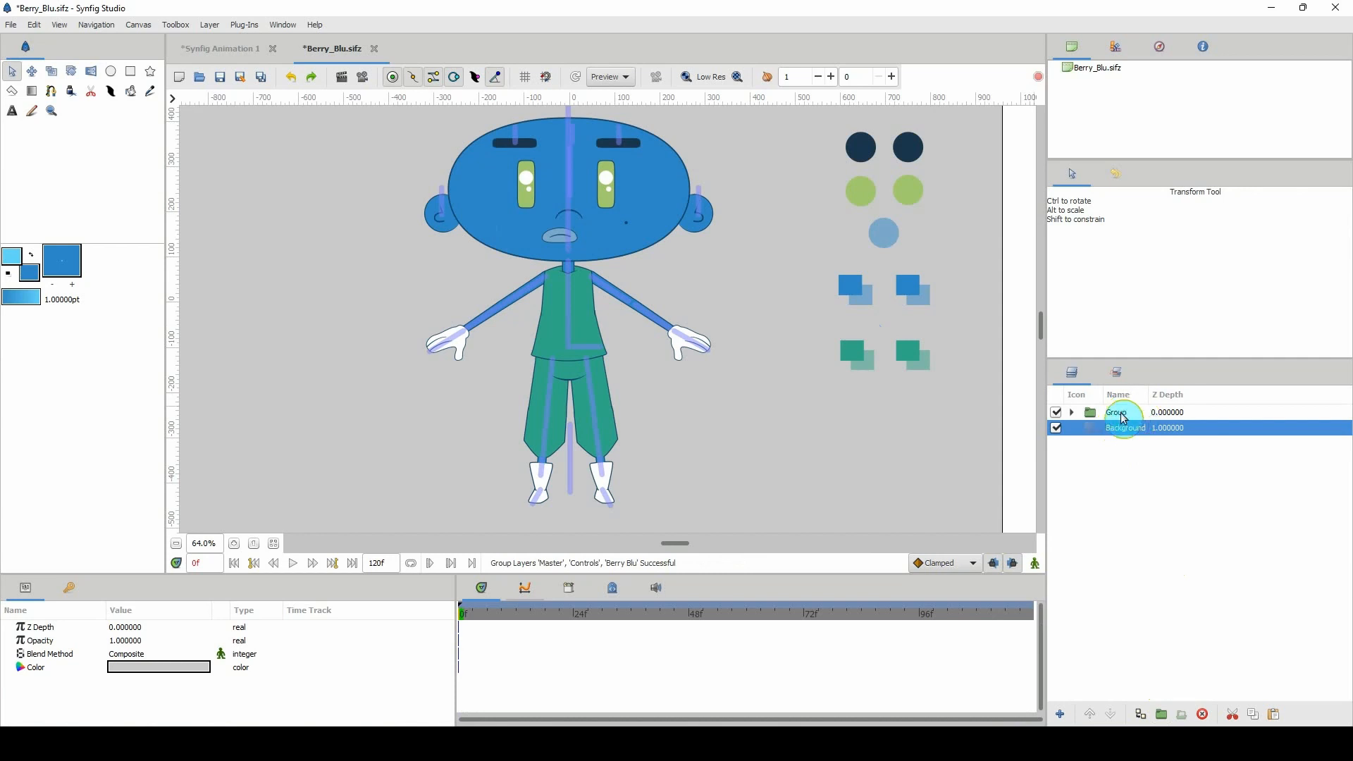
{"action": "left_click", "coordinate": [1122, 414]}
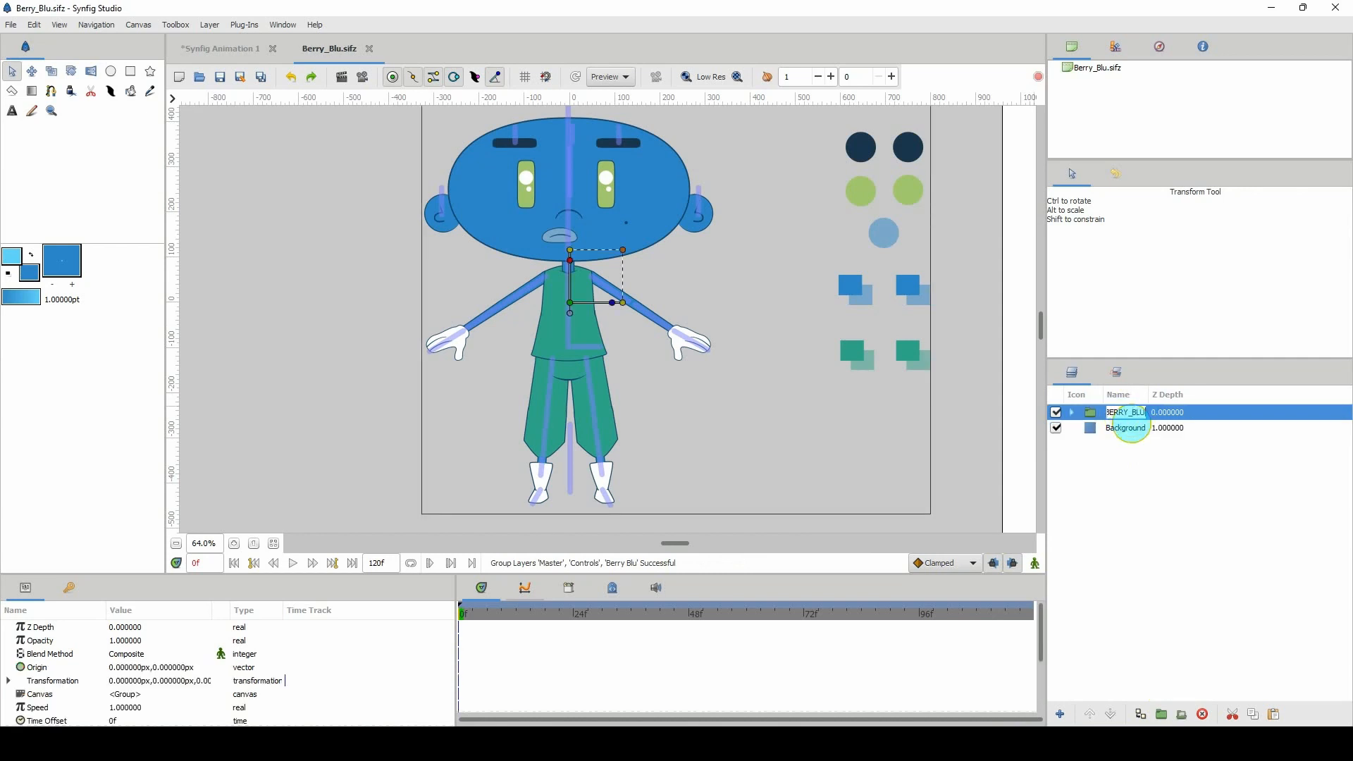
{"action": "left_click", "coordinate": [1123, 417]}
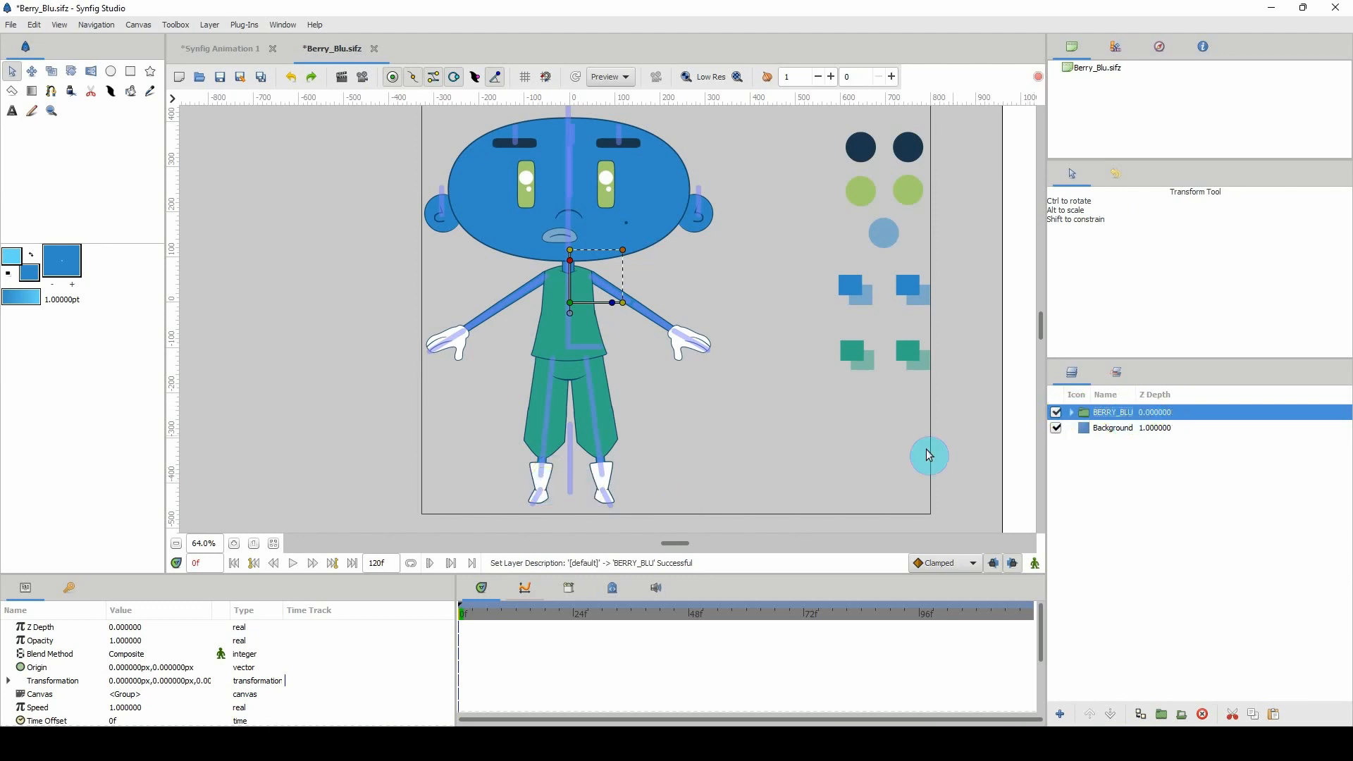
Expand the BERRY_BLU group and copy the name of the 05_Body layer set.
{"action": "left_click", "coordinate": [1072, 412]}
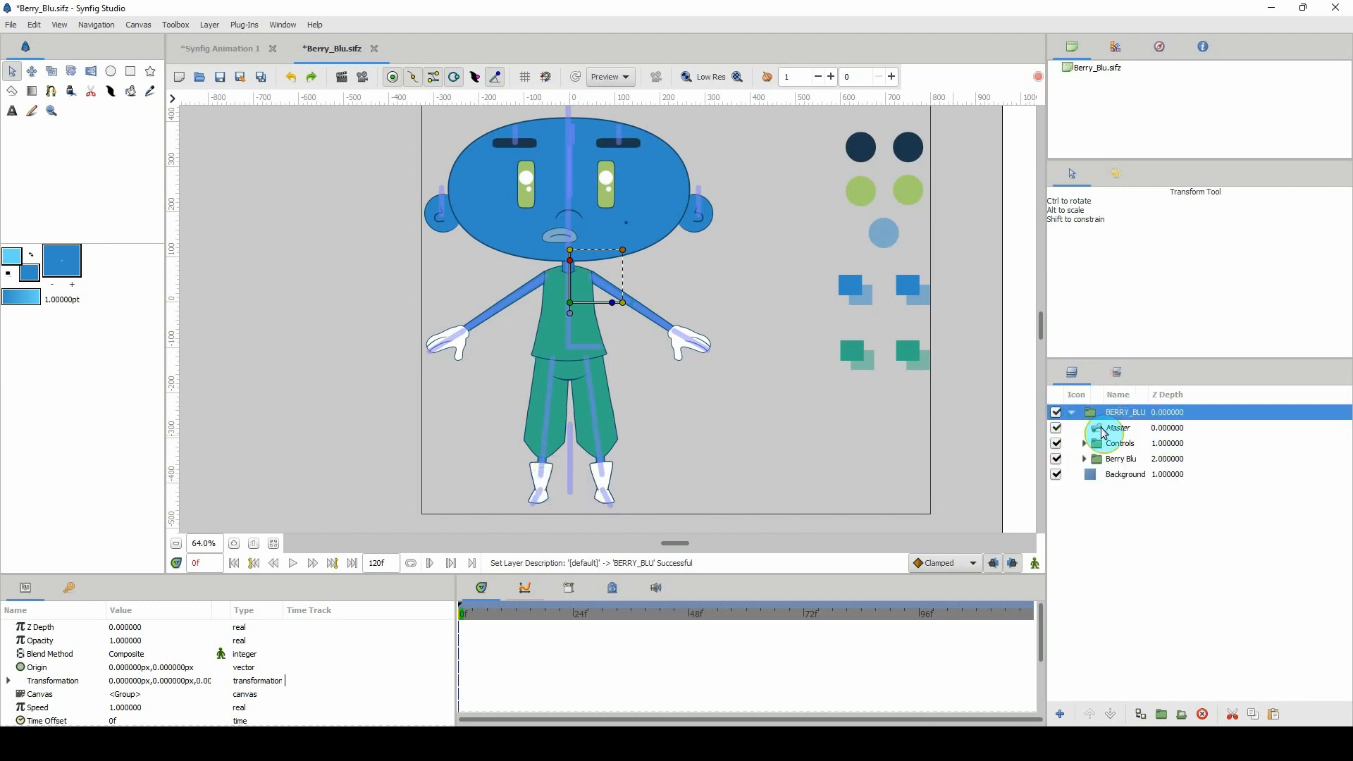
{"action": "left_click", "coordinate": [1103, 432]}
{"action": "right_click", "coordinate": [1101, 433]}
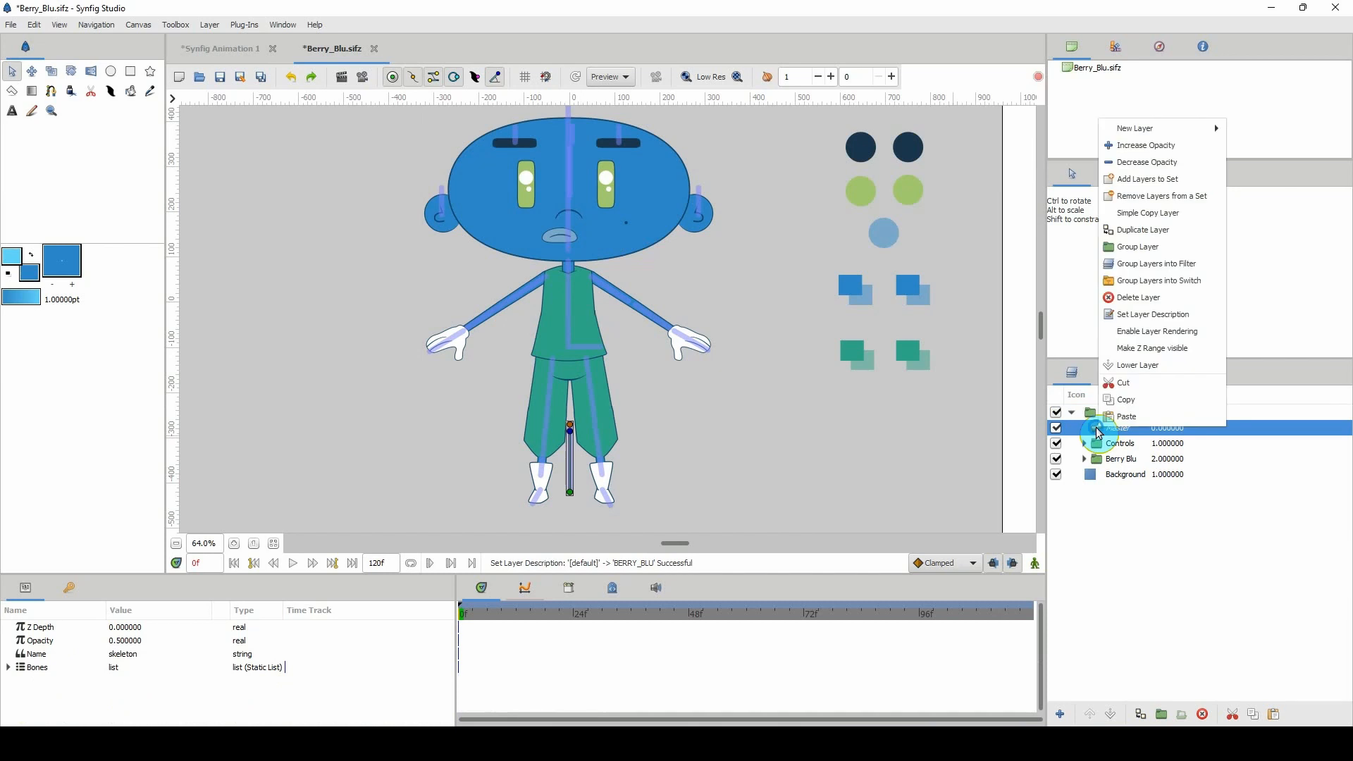
{"action": "left_click", "coordinate": [1110, 388]}
{"action": "left_click", "coordinate": [1115, 374]}
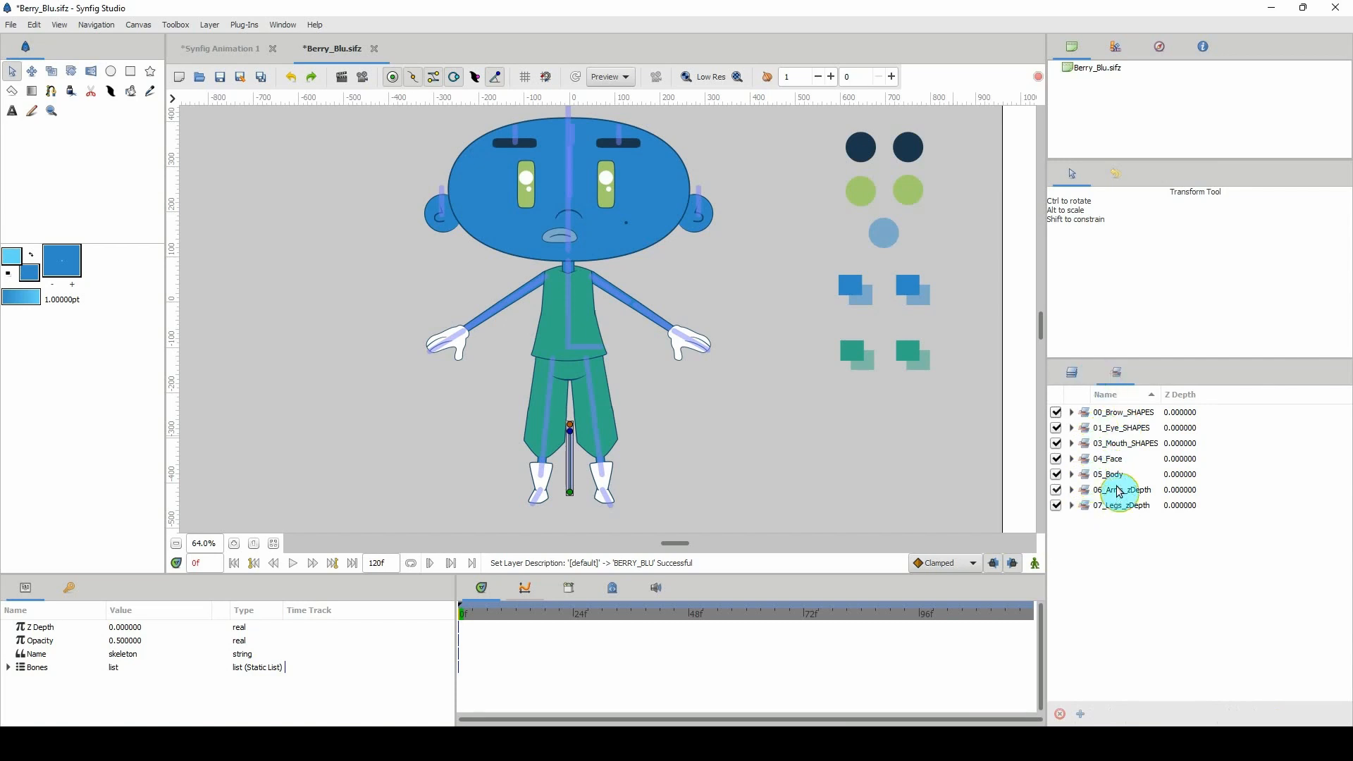
{"action": "double_click", "coordinate": [1114, 473]}
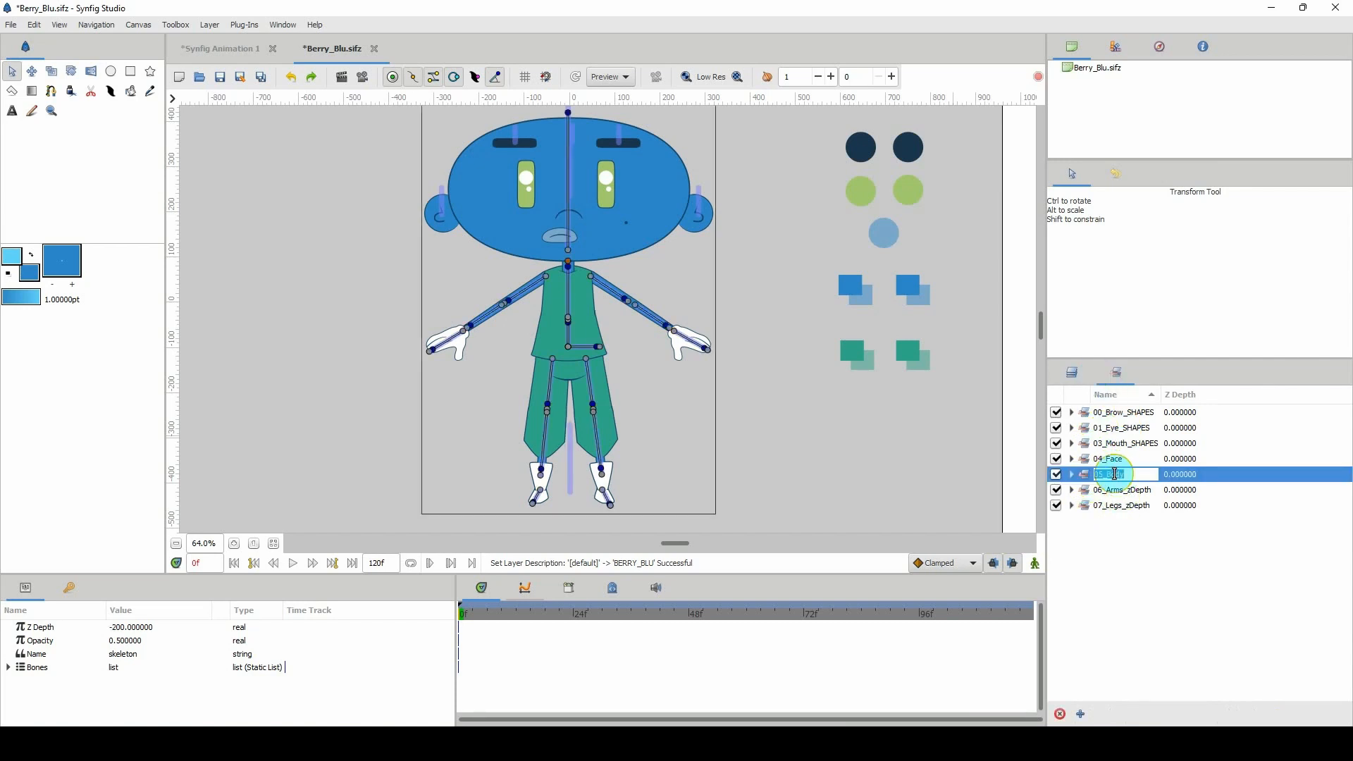
{"action": "left_click", "coordinate": [1076, 377]}
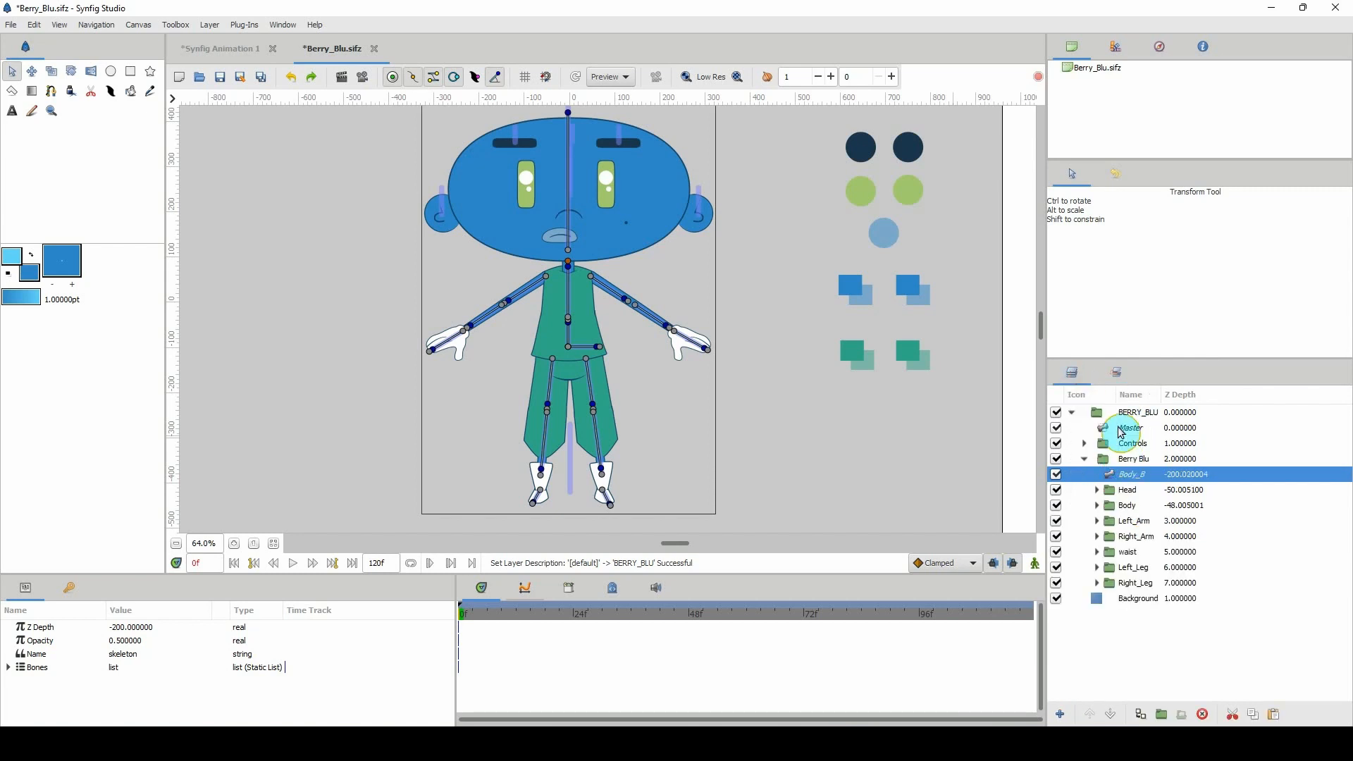
Add the Master skeleton layer to the 05_Body set and check the set's contents.
{"action": "left_click", "coordinate": [1121, 432]}
{"action": "right_click", "coordinate": [1121, 431]}
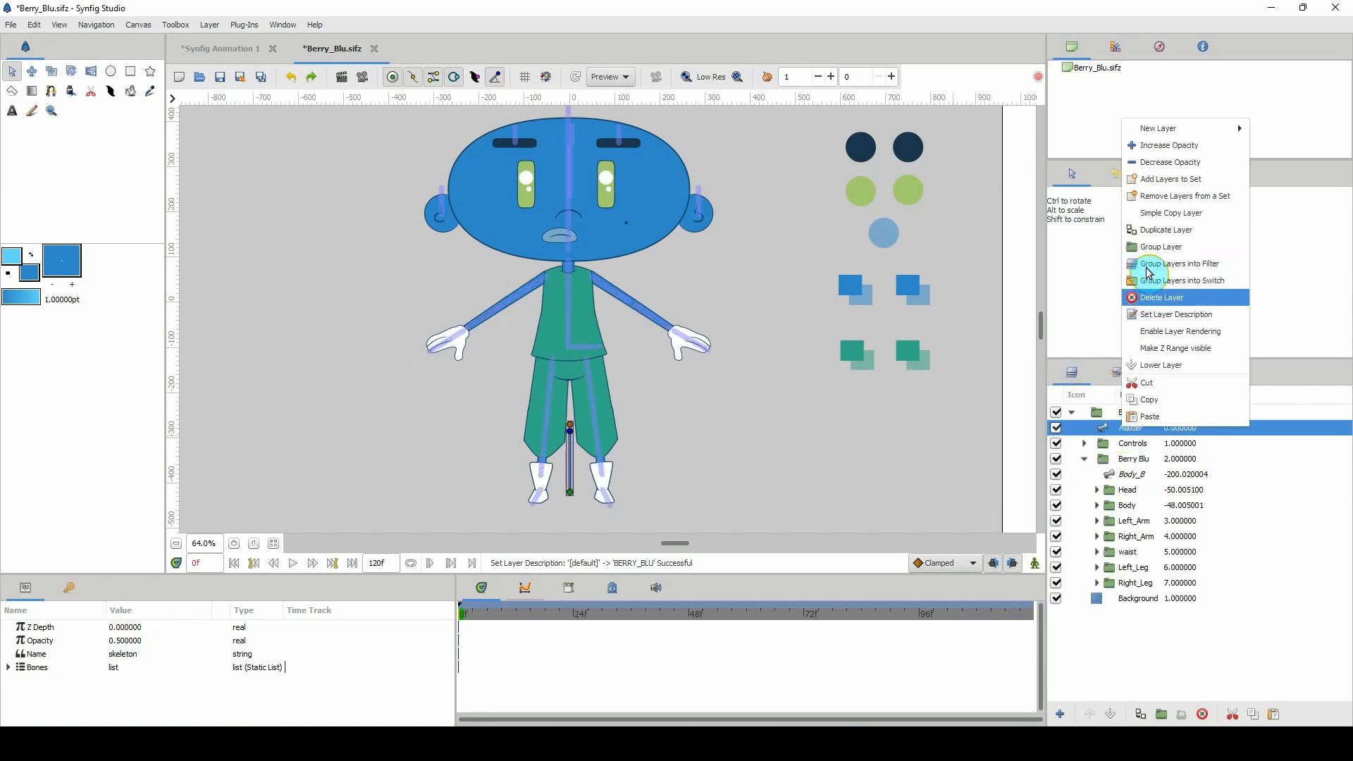
{"action": "left_click", "coordinate": [1150, 180]}
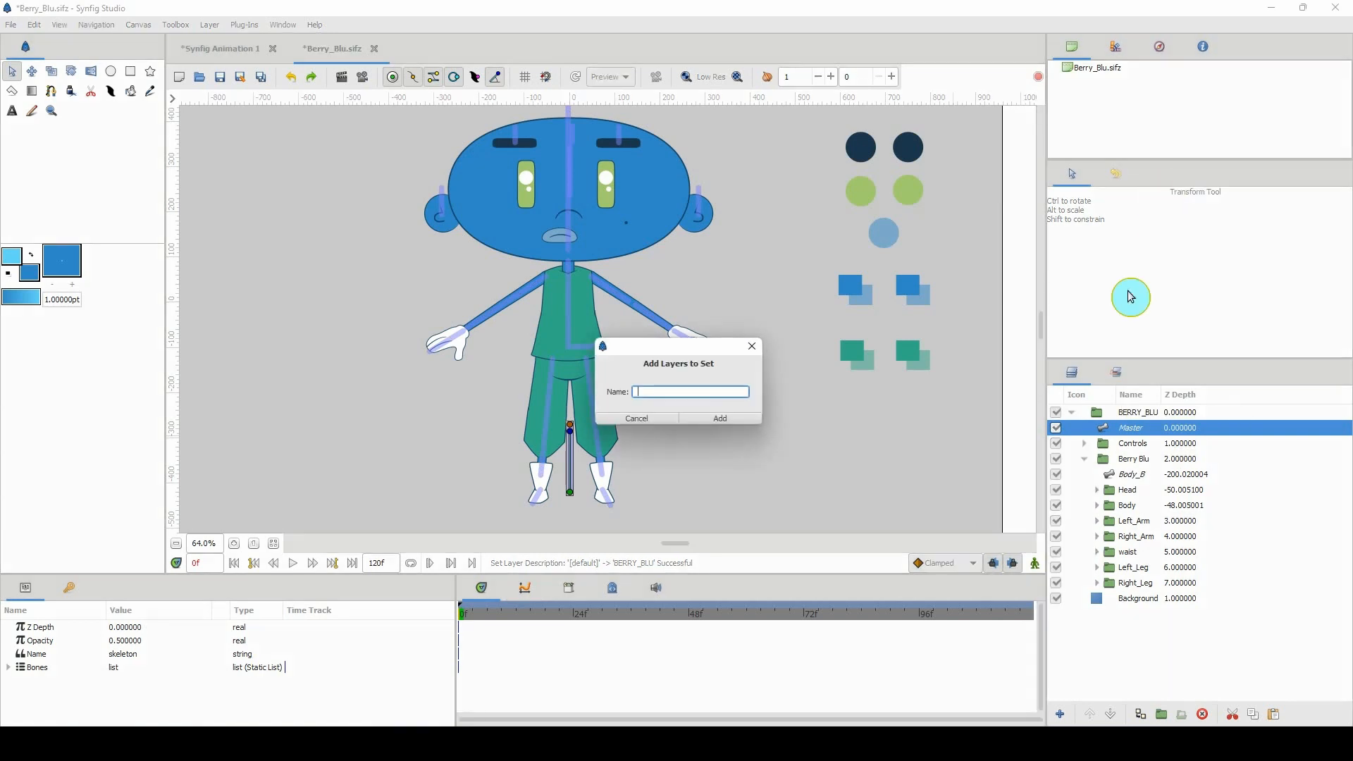
{"action": "key", "text": "ctrl+v"}
{"action": "left_click", "coordinate": [739, 417]}
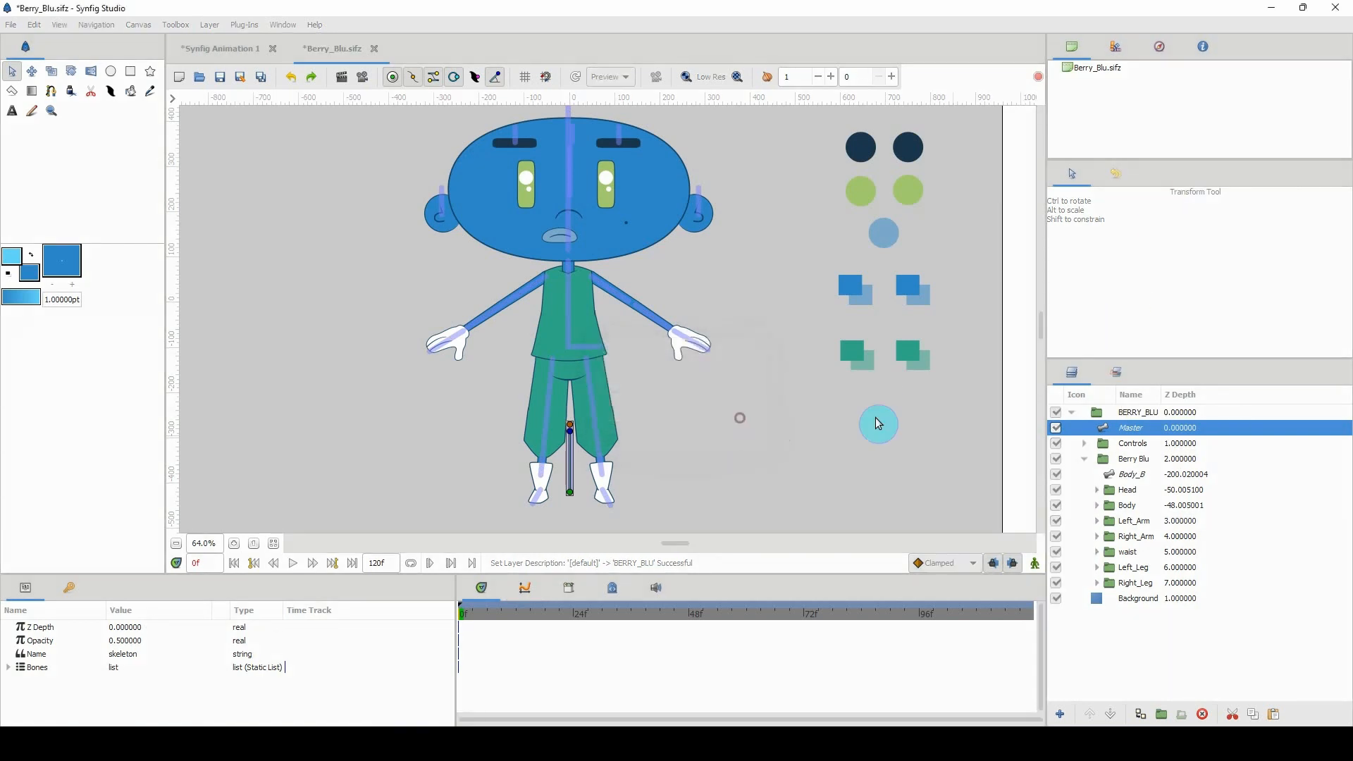
{"action": "left_click", "coordinate": [1116, 371]}
{"action": "left_click", "coordinate": [1071, 474]}
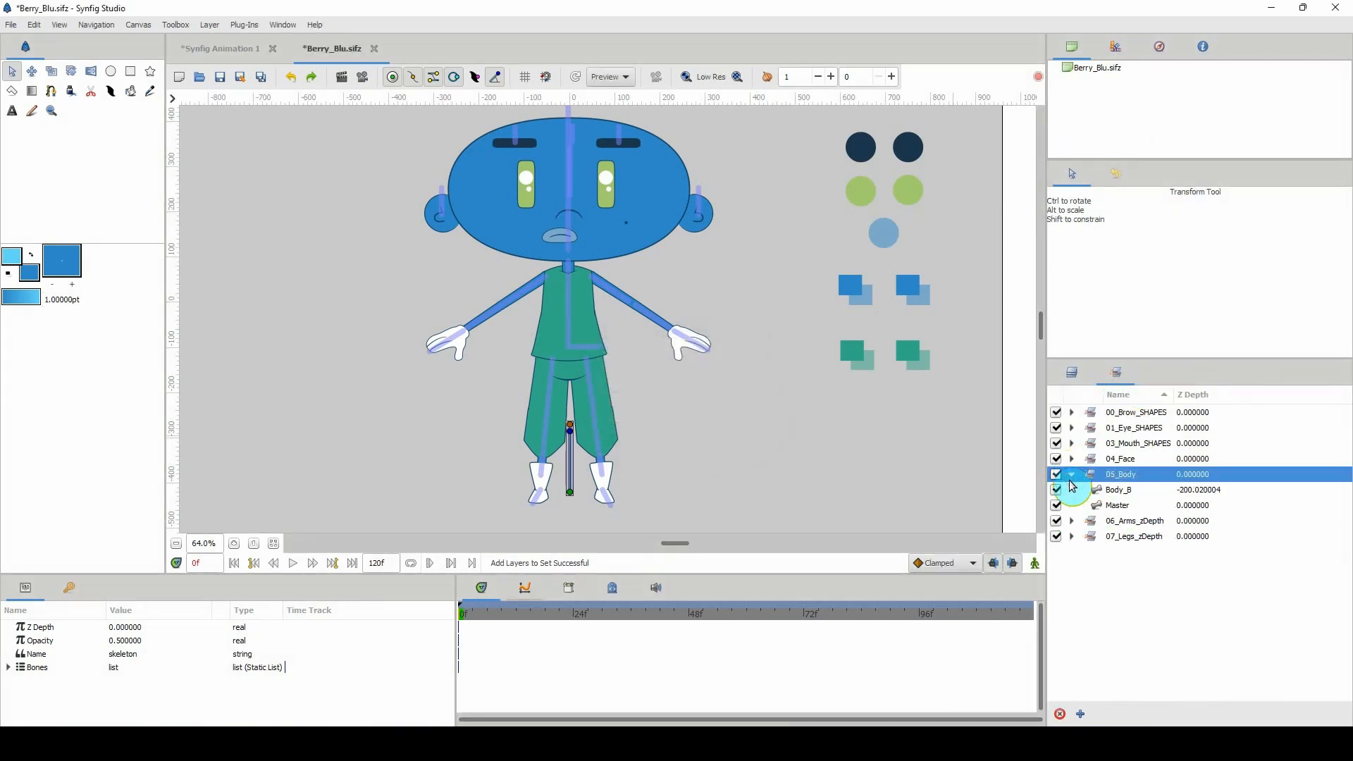
{"action": "left_click", "coordinate": [1101, 492]}
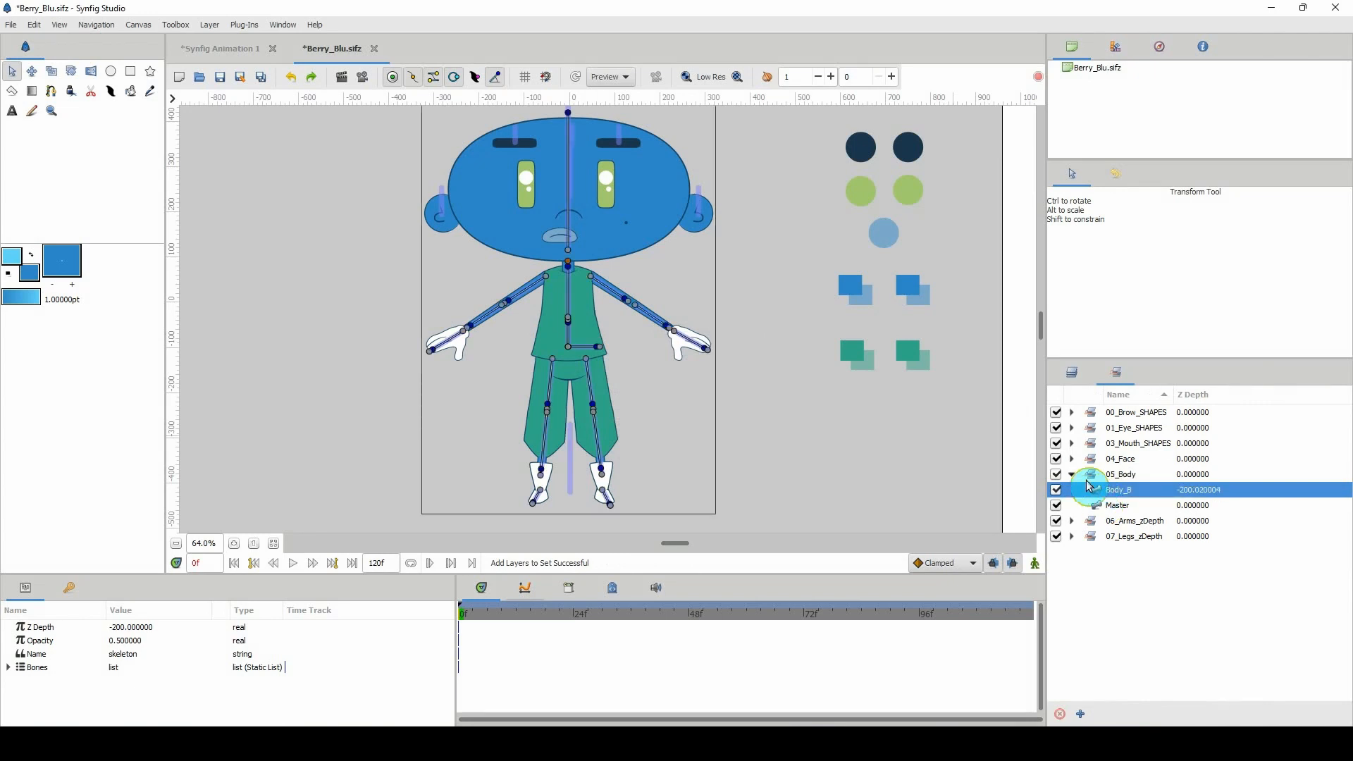
{"action": "left_click", "coordinate": [1077, 476]}
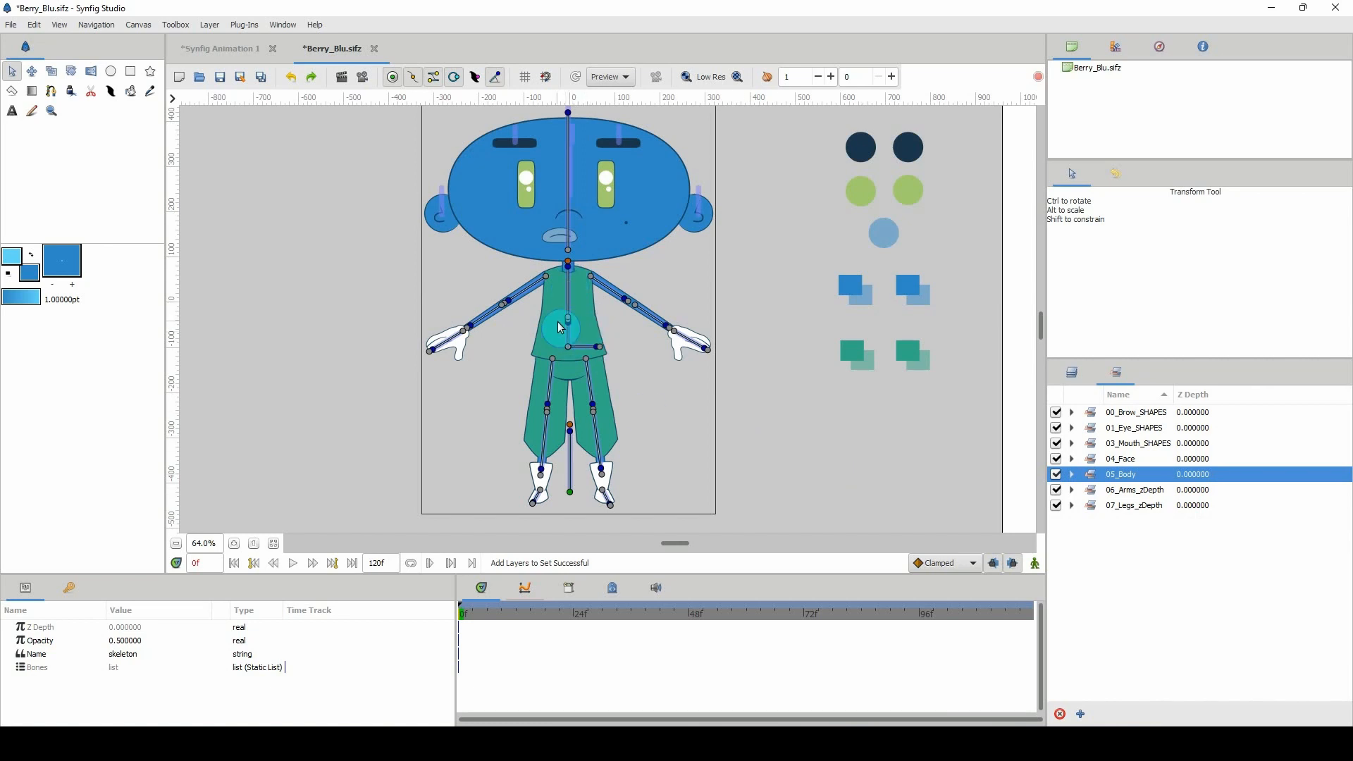
Disconnect the linked bone origin at the elbow of the character's left arm (hand.L) in the Body_B skeleton.
{"action": "right_click", "coordinate": [590, 277]}
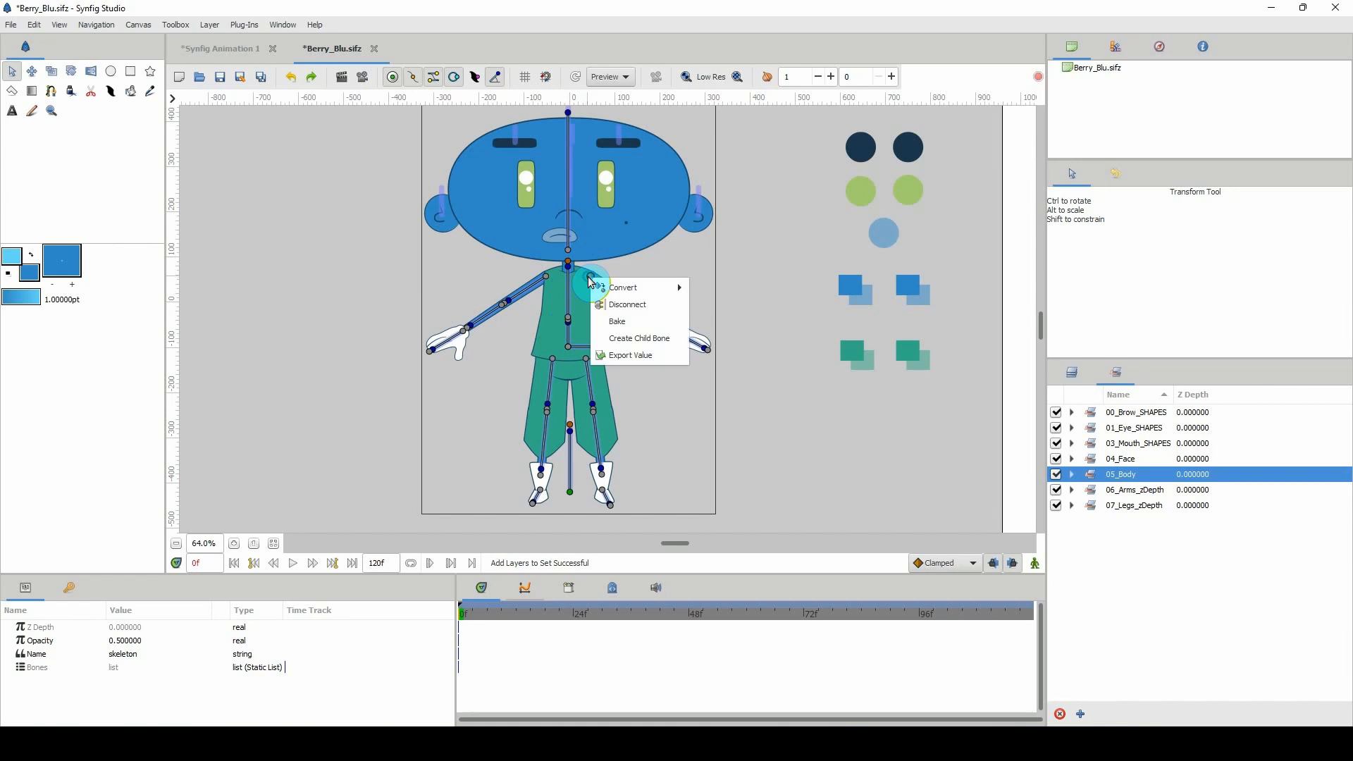
{"action": "left_click", "coordinate": [592, 281]}
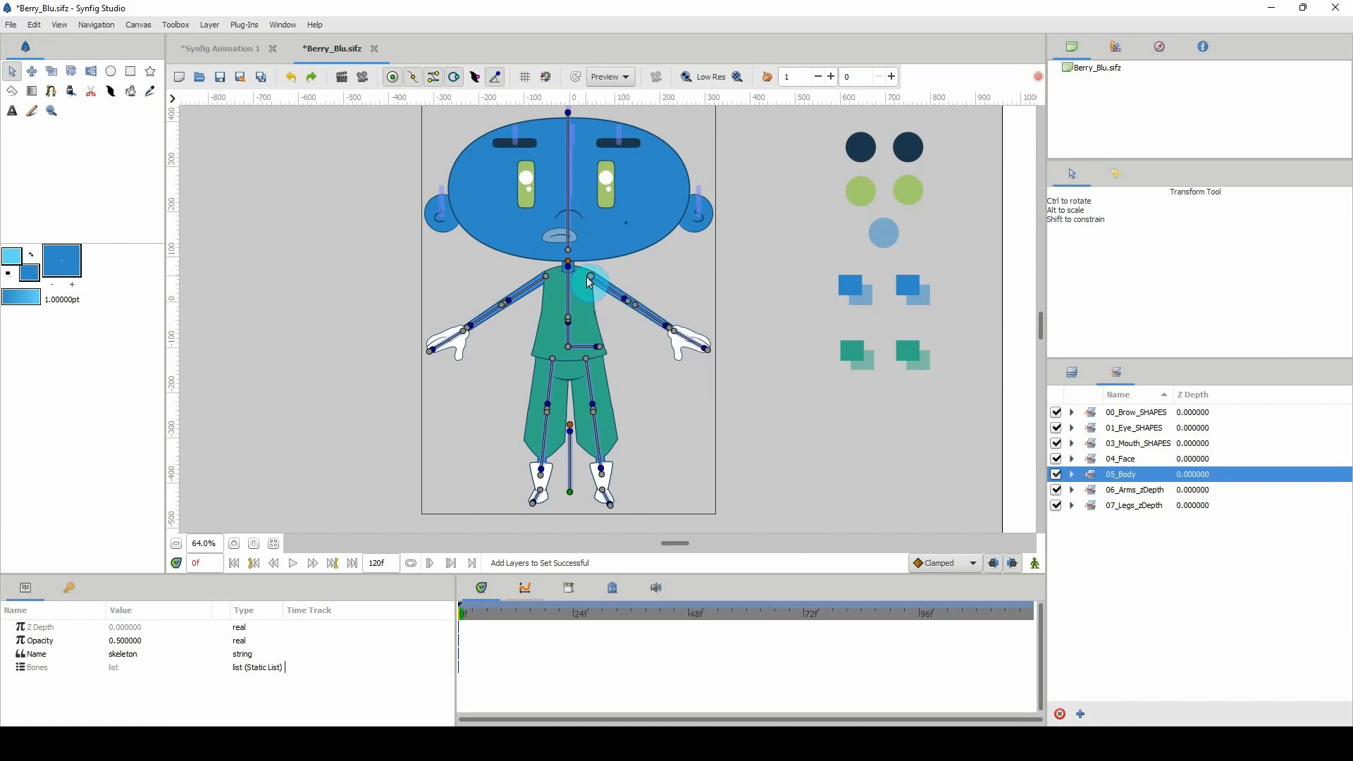
{"action": "right_click", "coordinate": [590, 280]}
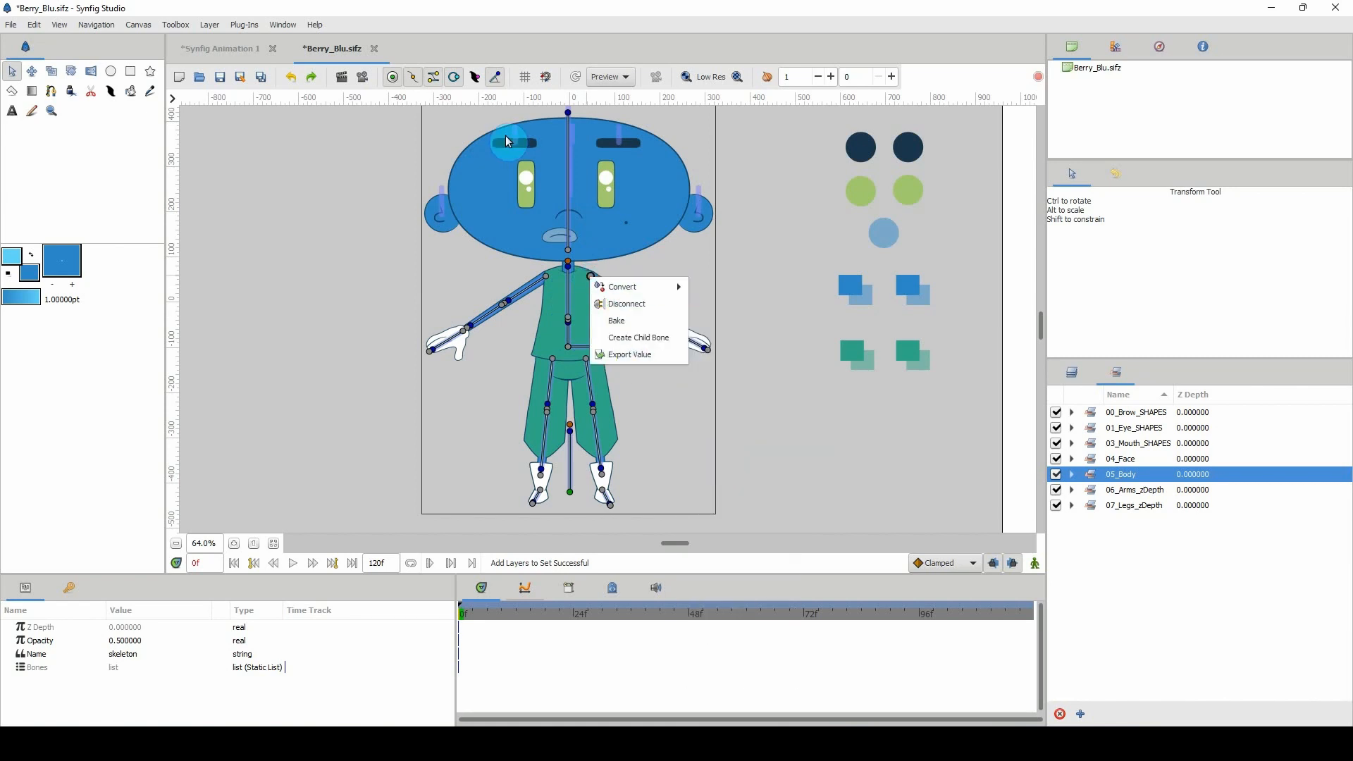
{"action": "left_click", "coordinate": [588, 55]}
{"action": "scroll", "coordinate": [205, 543], "scroll_direction": "up", "scroll_amount": 2}
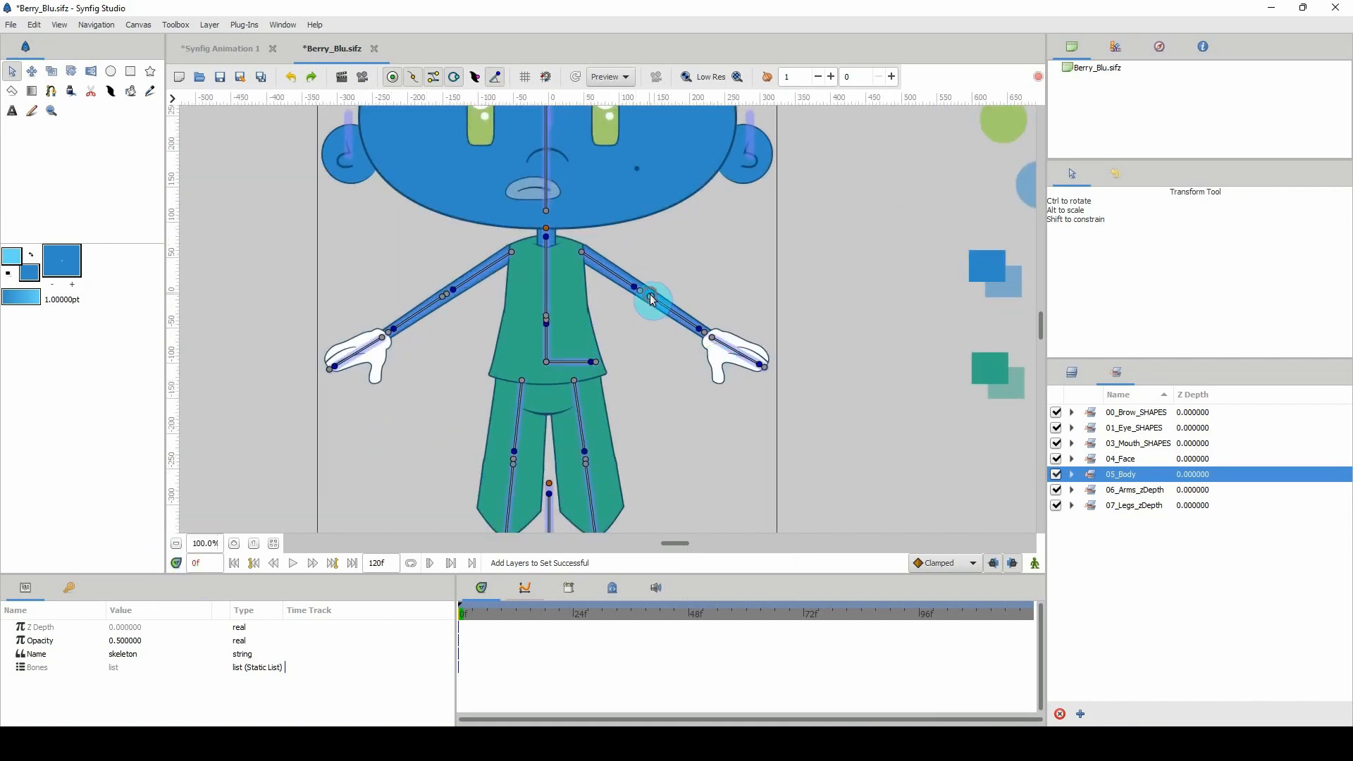
{"action": "left_click", "coordinate": [1068, 373]}
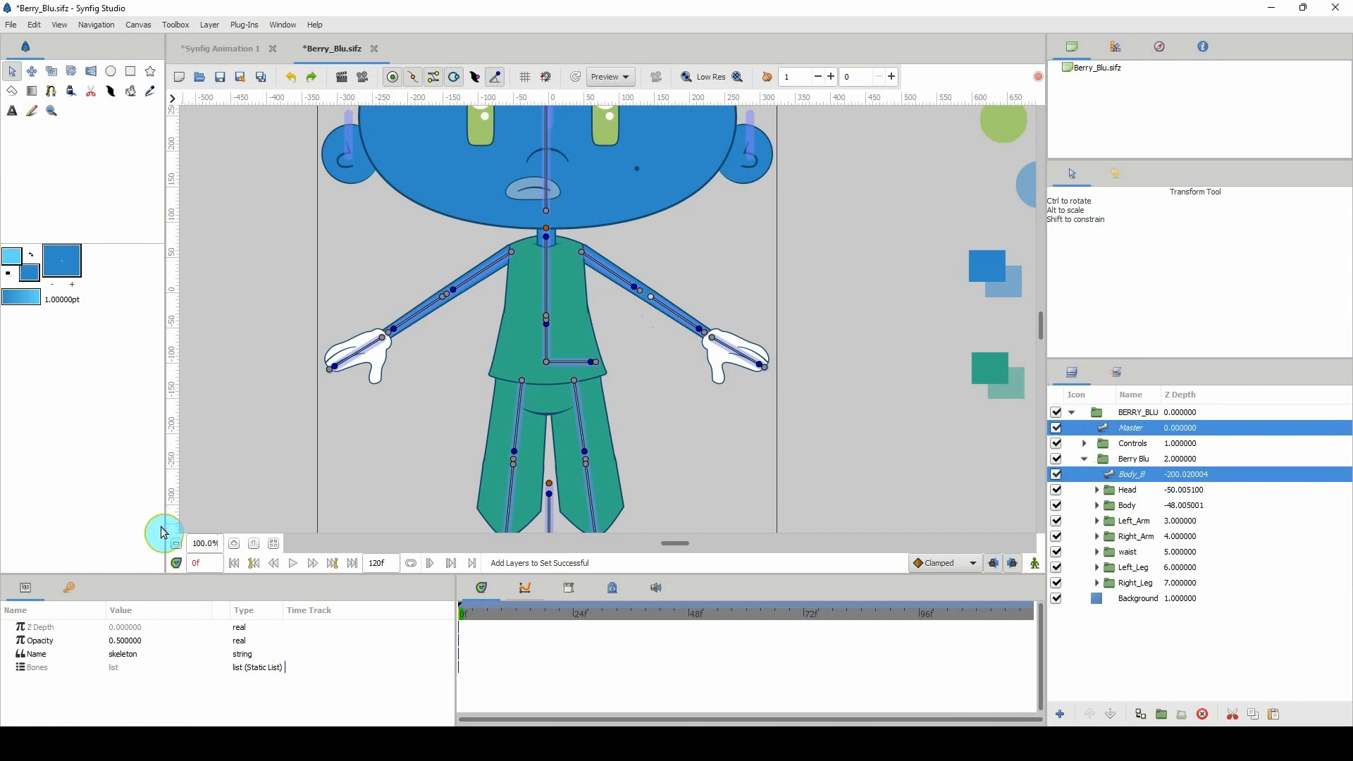
{"action": "left_click", "coordinate": [1128, 493]}
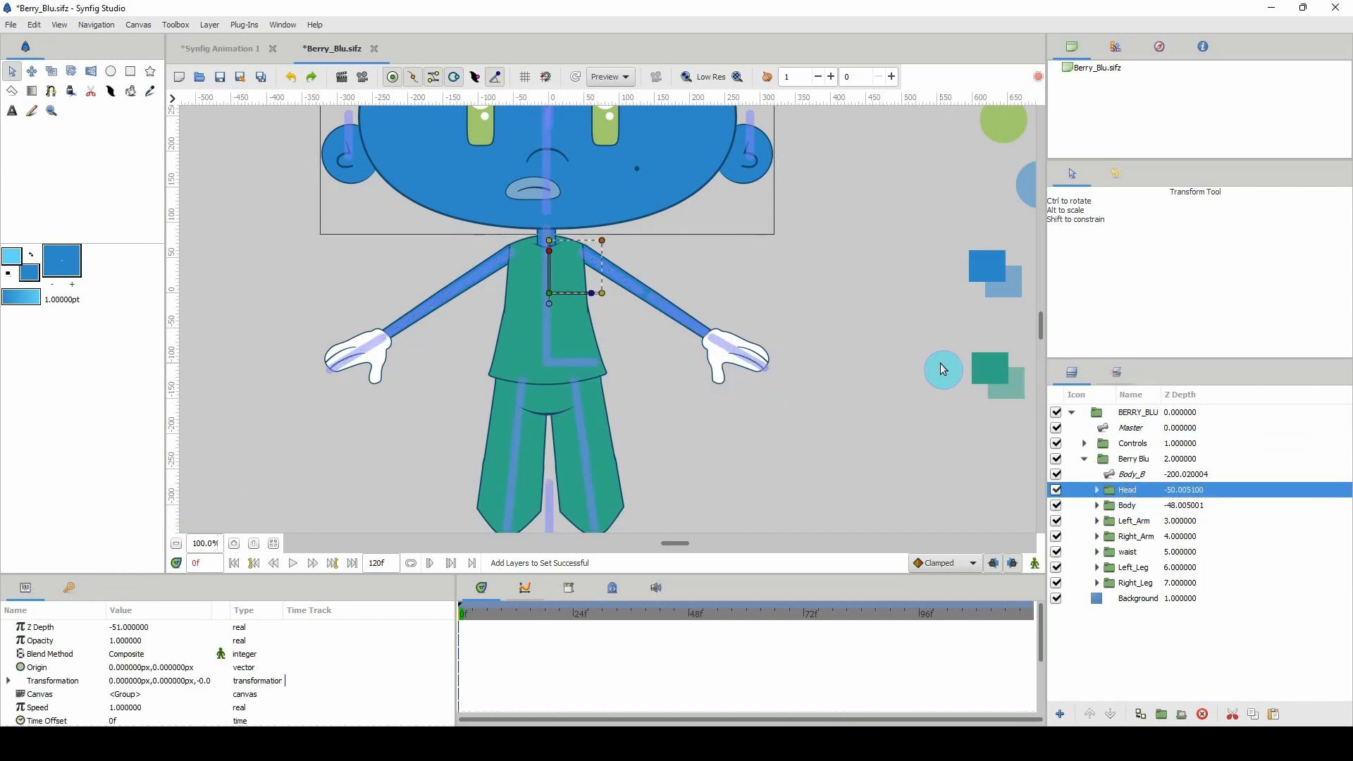
{"action": "left_click", "coordinate": [1103, 429]}
{"action": "left_click", "coordinate": [1093, 472]}
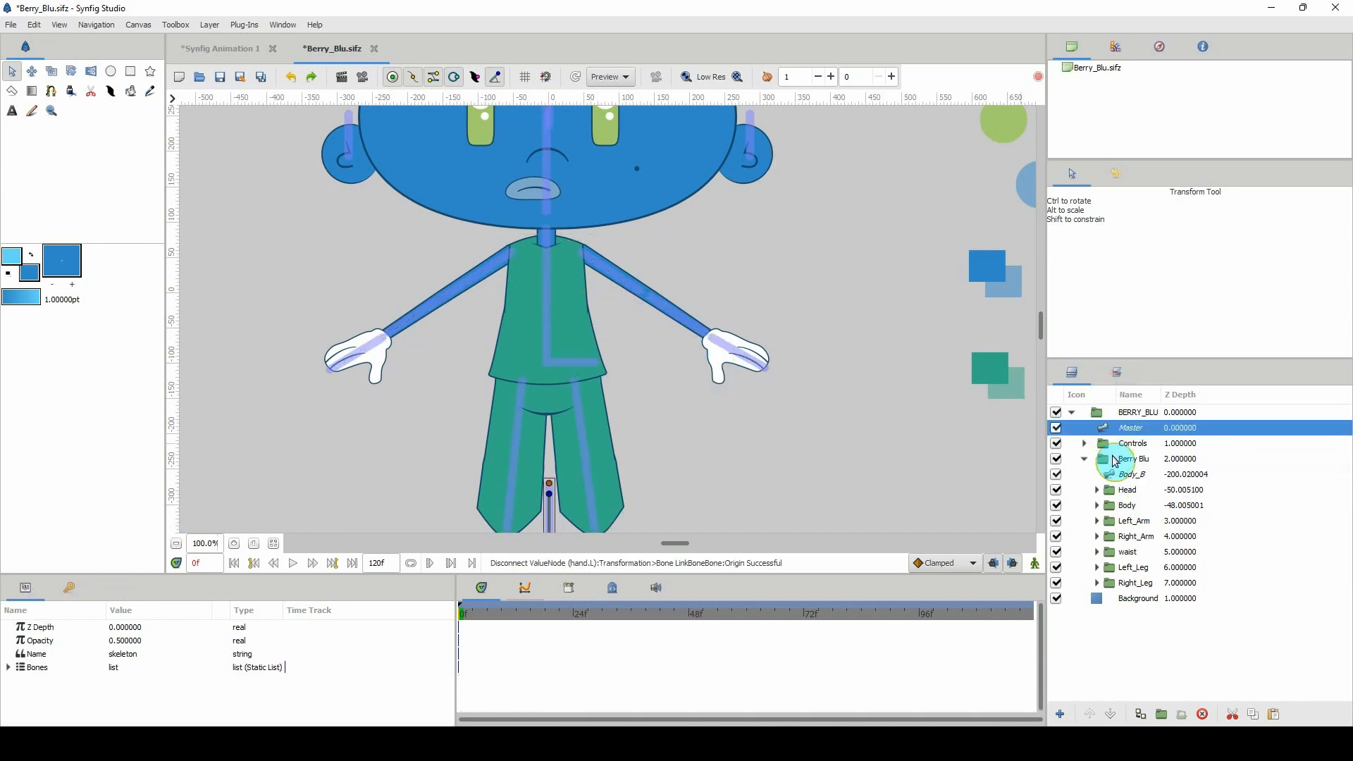
{"action": "scroll", "coordinate": [834, 380], "scroll_direction": "down", "scroll_amount": 2, "text": "ctrl"}
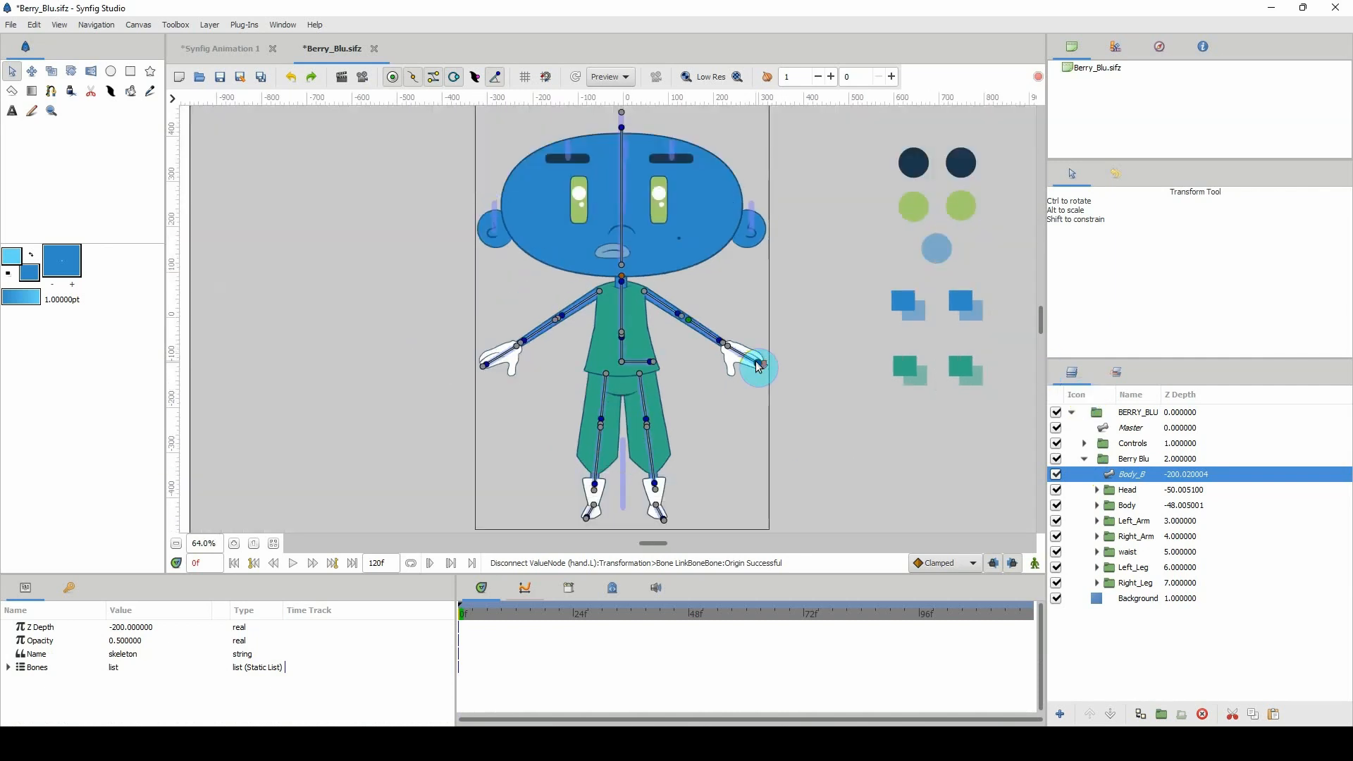
{"action": "left_click", "coordinate": [1072, 413]}
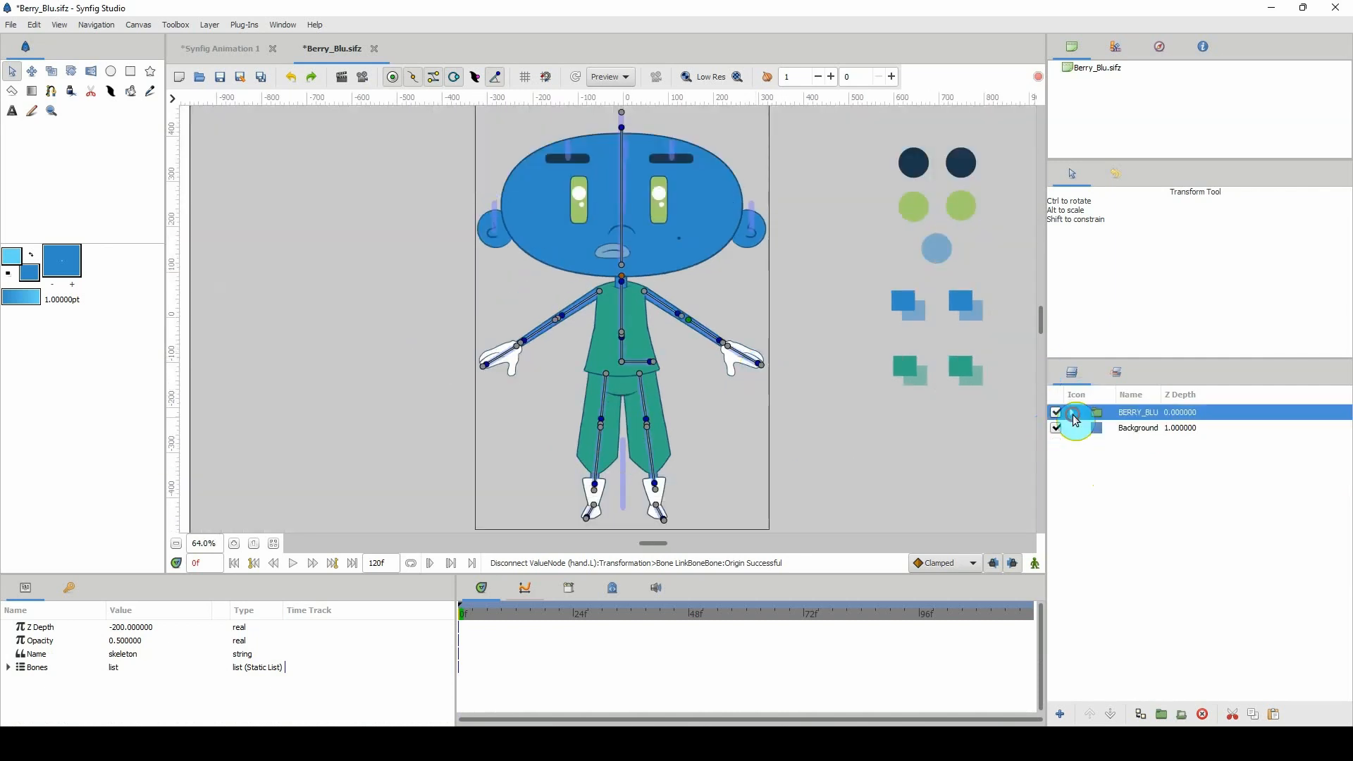
{"action": "left_click", "coordinate": [1116, 379]}
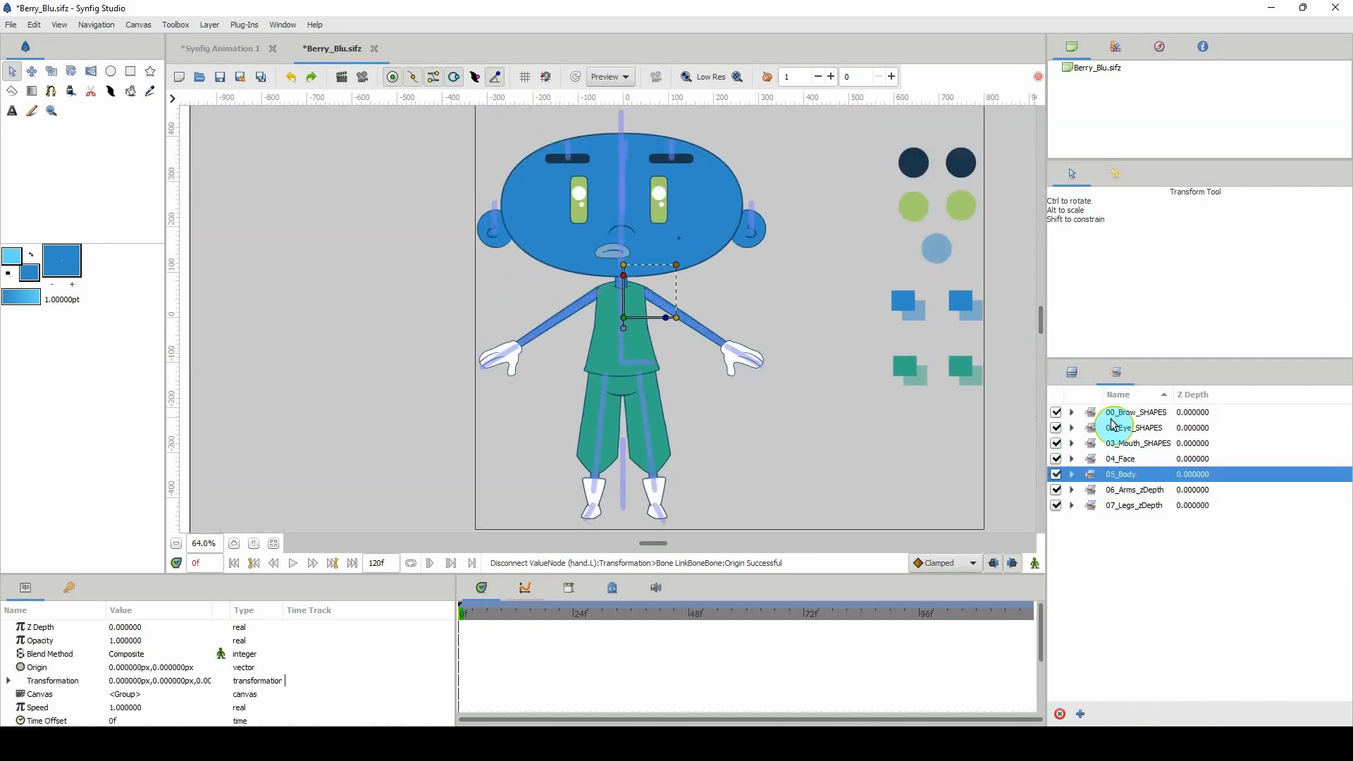
{"action": "left_click", "coordinate": [1072, 372]}
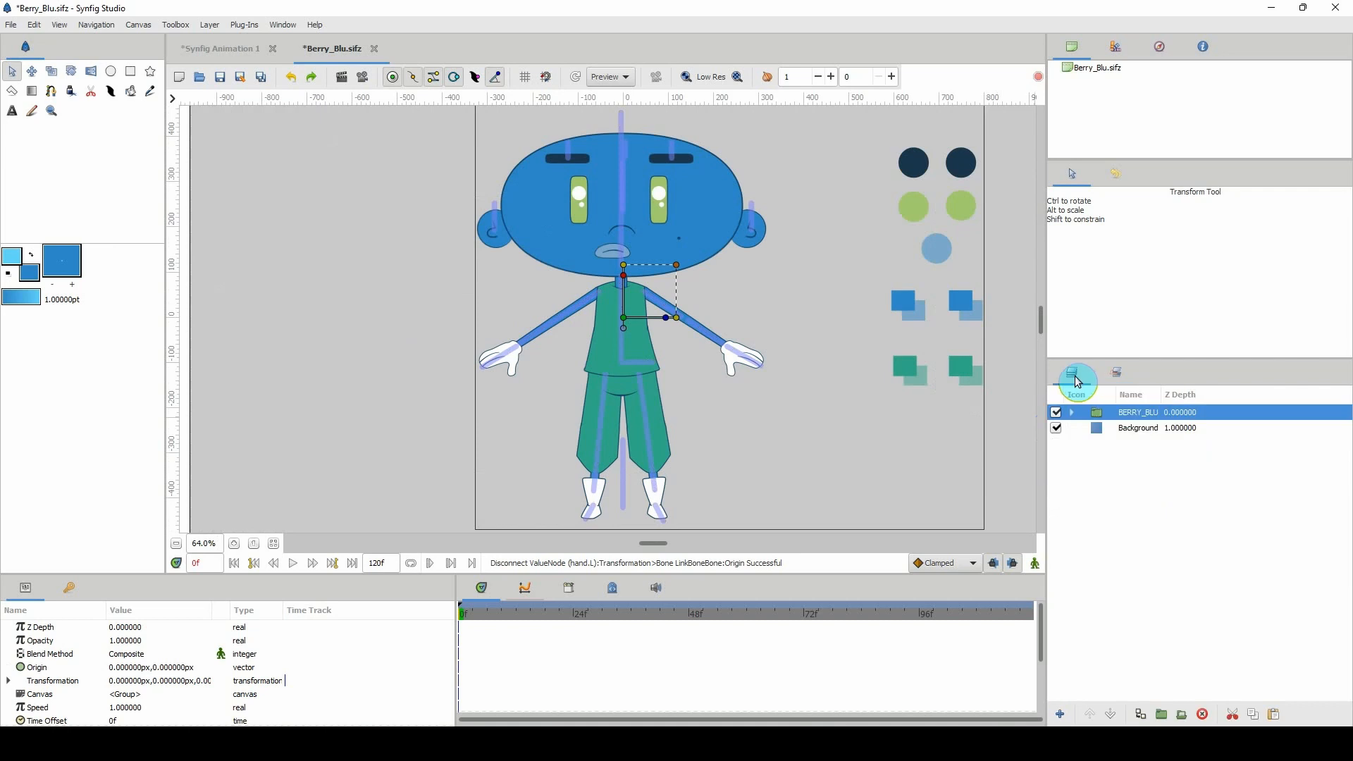
{"action": "left_click", "coordinate": [1077, 414]}
{"action": "left_click", "coordinate": [1077, 415]}
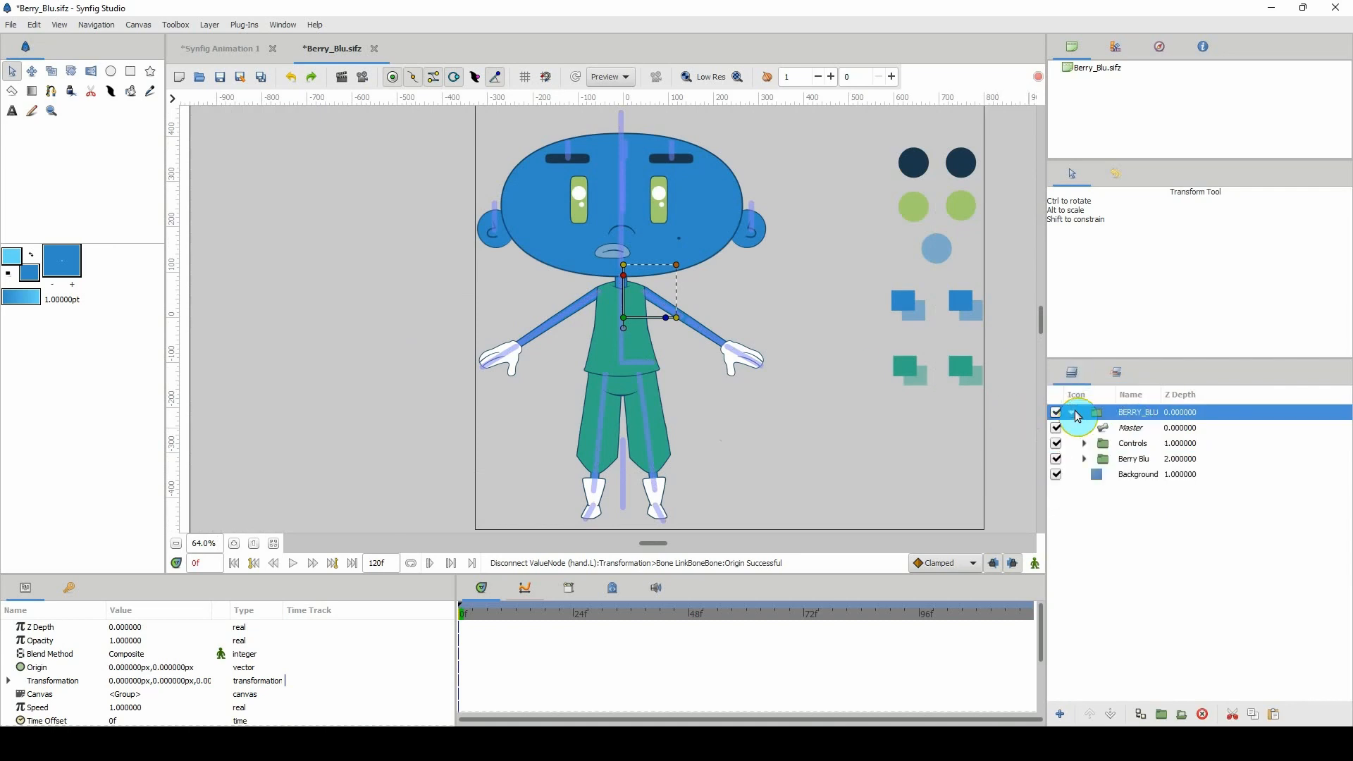
{"action": "left_click", "coordinate": [1072, 414]}
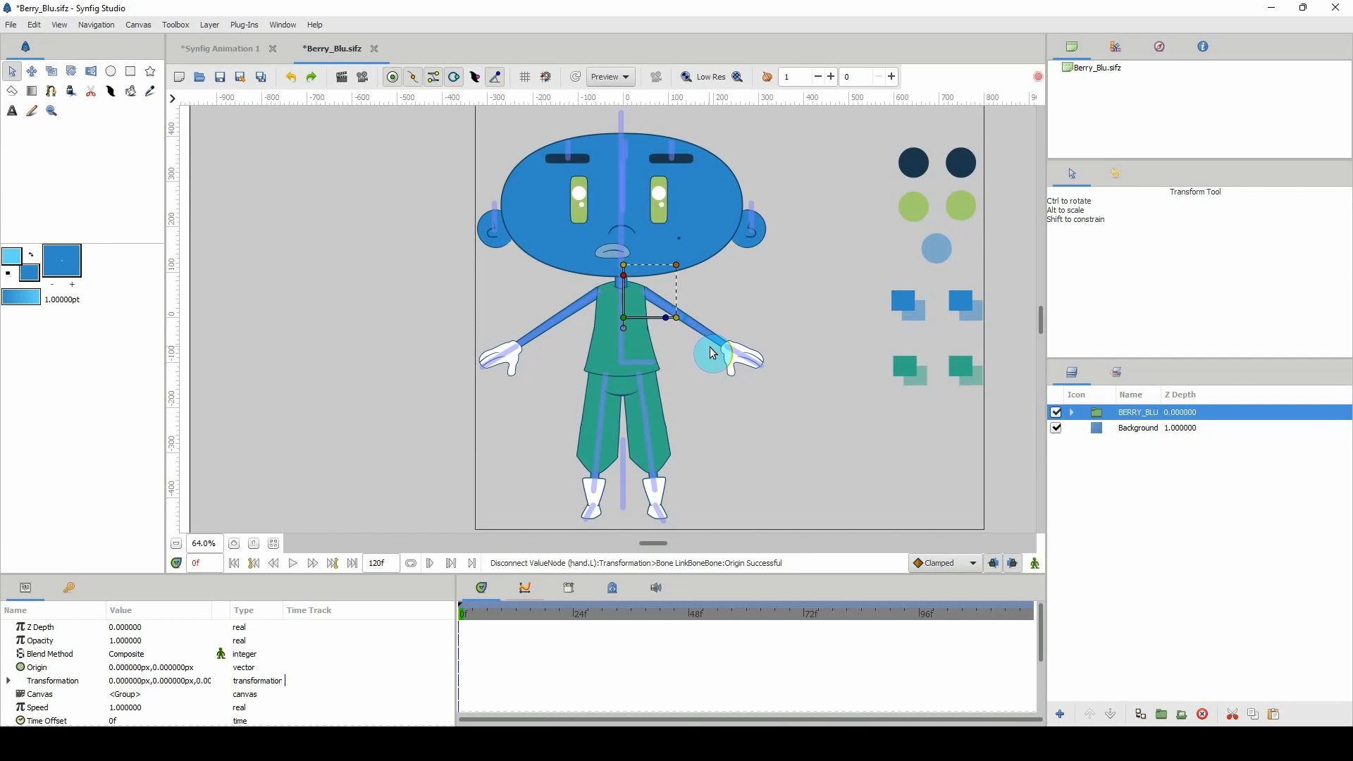
{"action": "left_click", "coordinate": [1072, 412]}
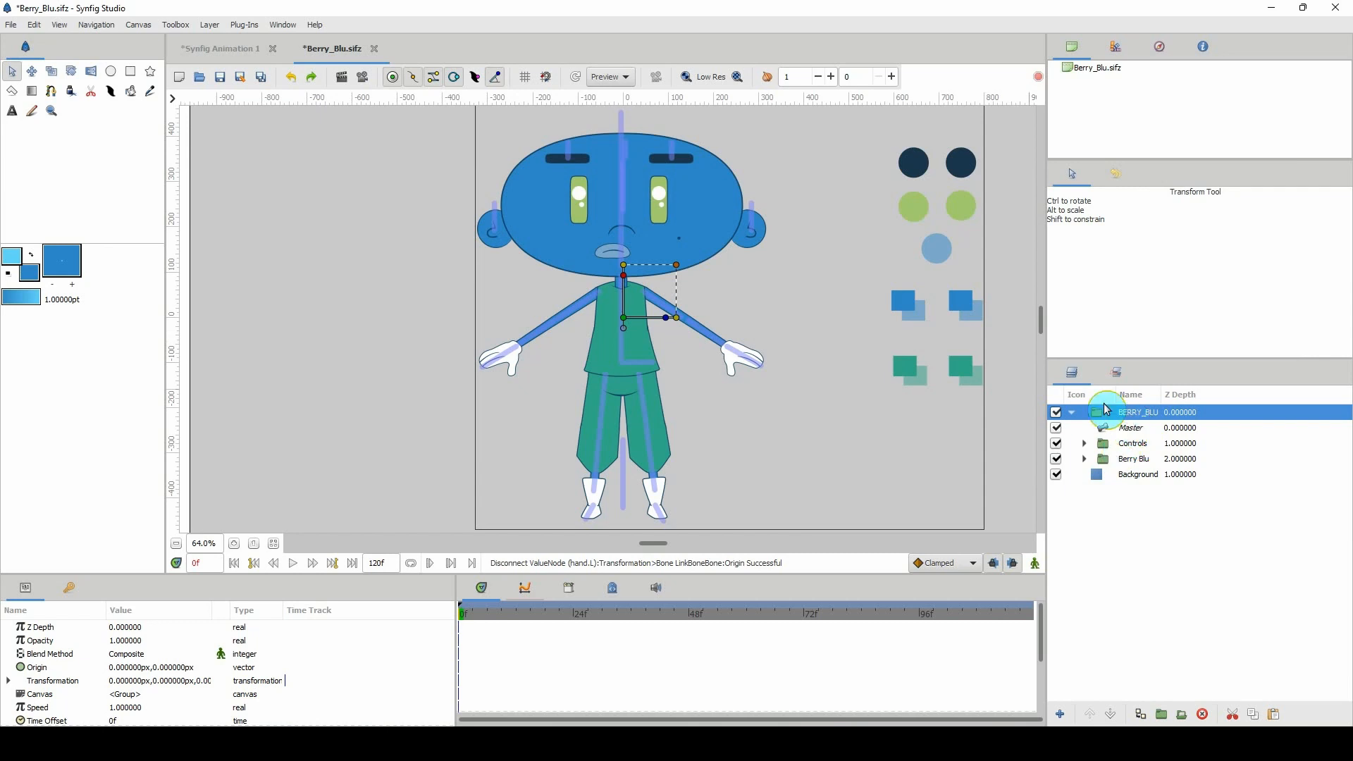
Select the 01_Eye_SHAPES set to show its parameters, and make the parameters and timeline area taller.
{"action": "left_click", "coordinate": [1119, 372]}
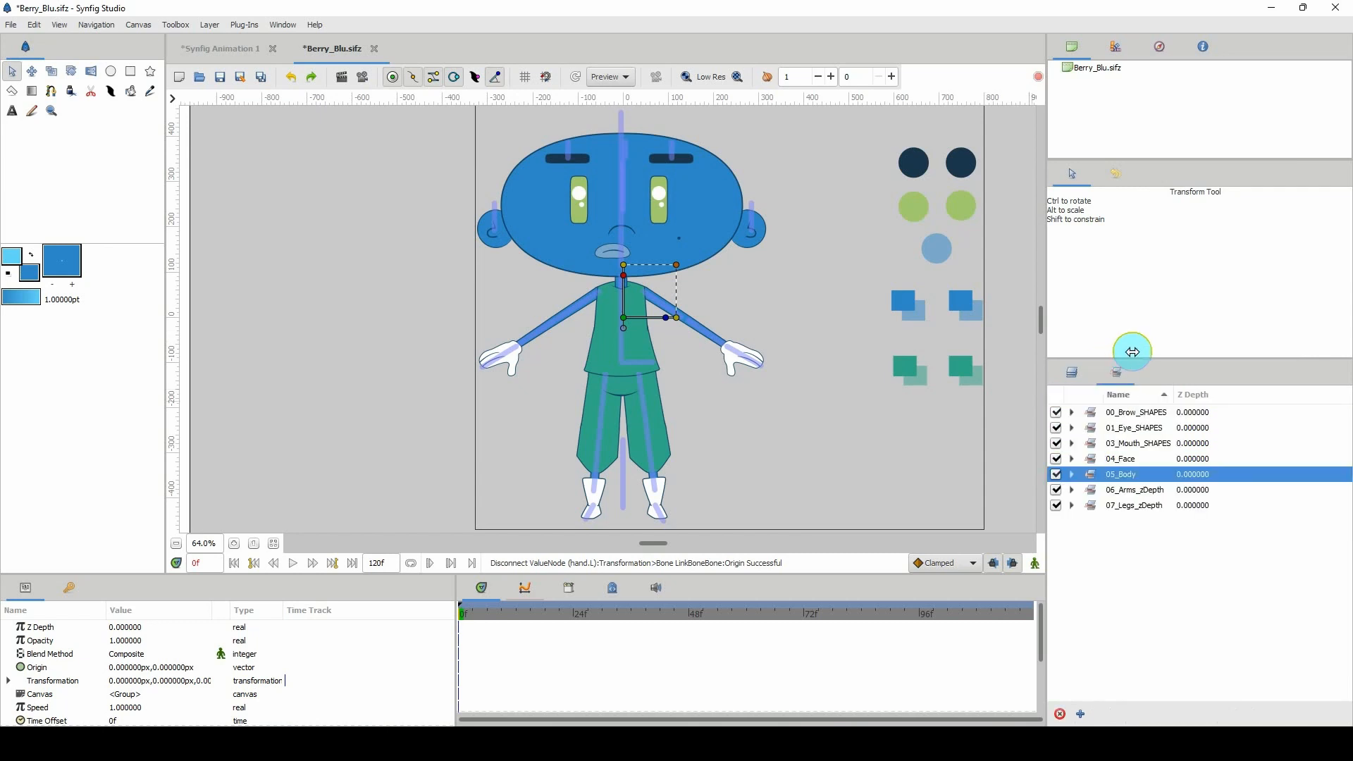
{"action": "left_click", "coordinate": [1094, 415]}
{"action": "left_click", "coordinate": [1095, 429]}
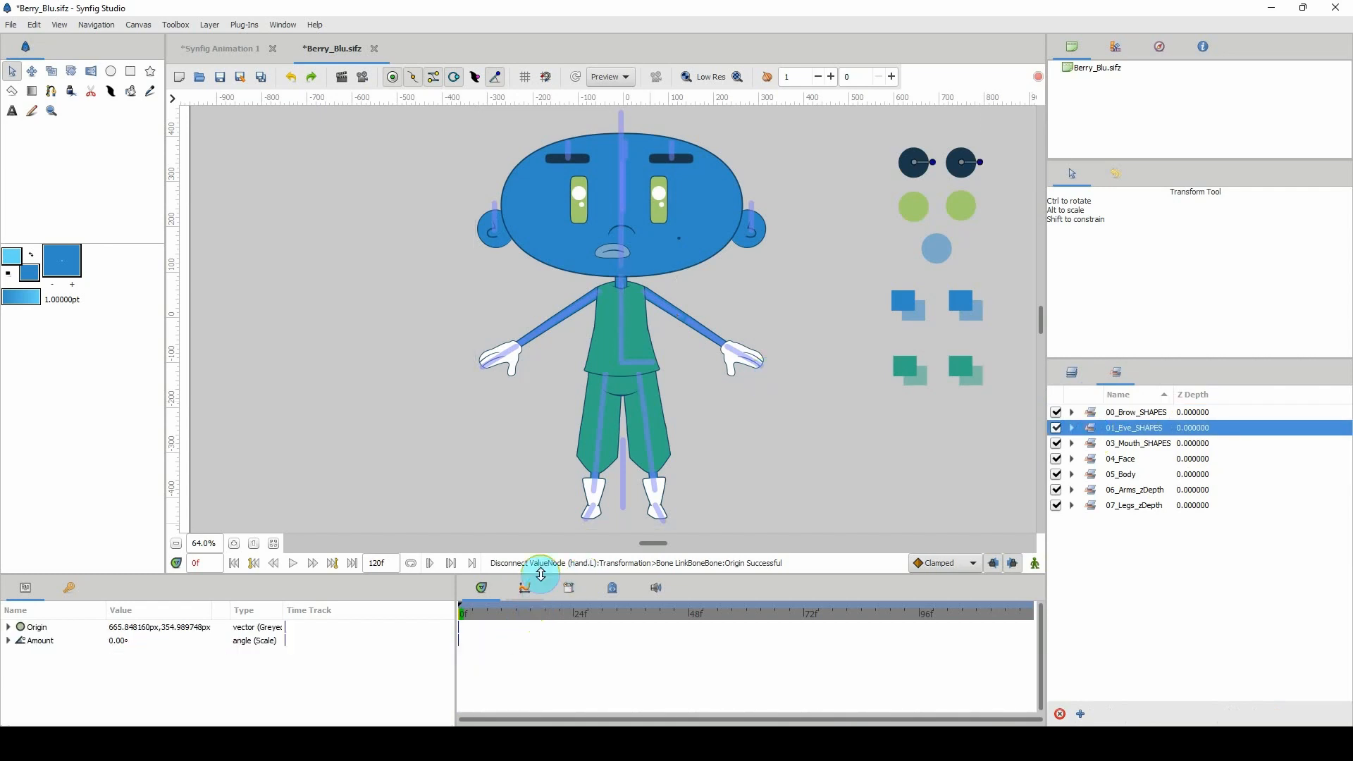
{"action": "left_click_drag", "start_coordinate": [540, 574], "coordinate": [541, 517]}
{"action": "scroll", "coordinate": [712, 320], "scroll_direction": "up", "scroll_amount": 2}
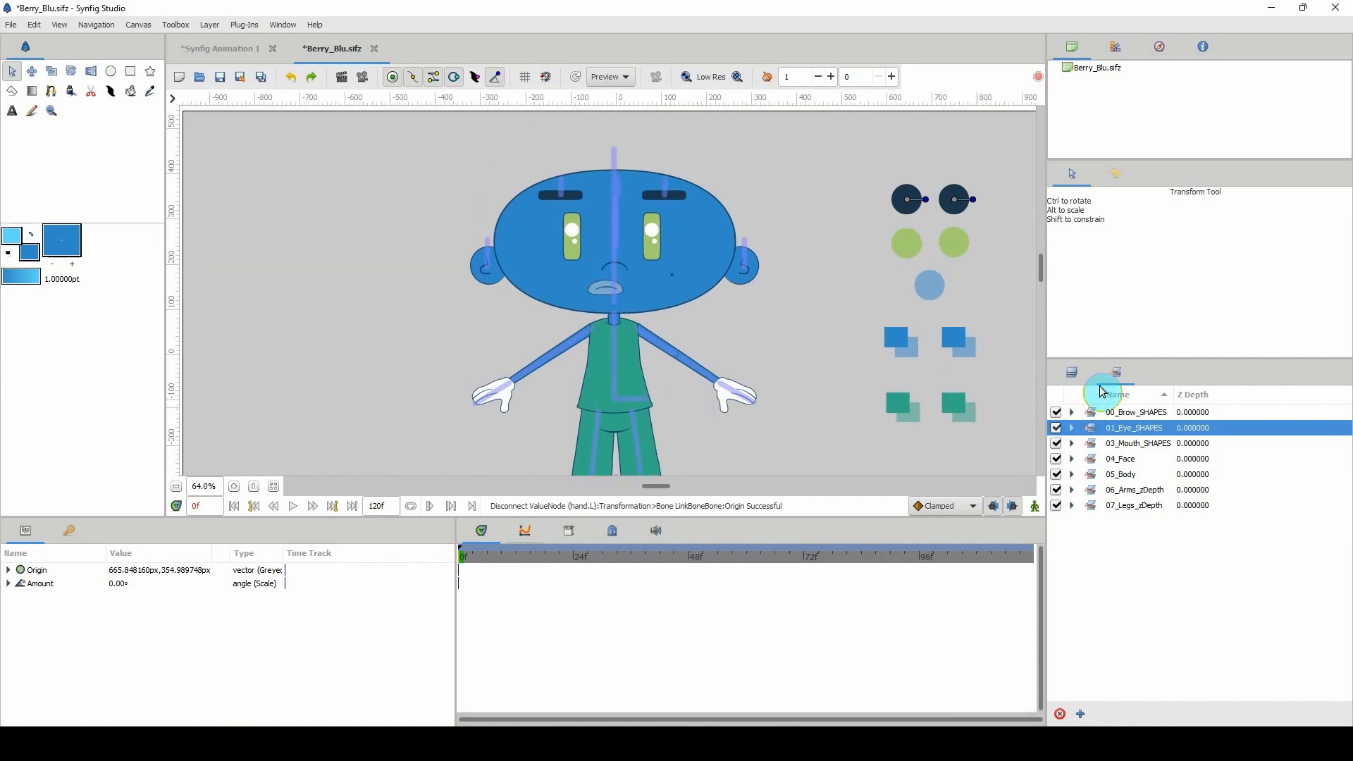
Collapse the BERRY_BLU group and add it to a new layer set named ALL_KEYS.
{"action": "left_click", "coordinate": [1072, 370]}
{"action": "left_click", "coordinate": [1072, 413]}
{"action": "left_click", "coordinate": [1102, 417]}
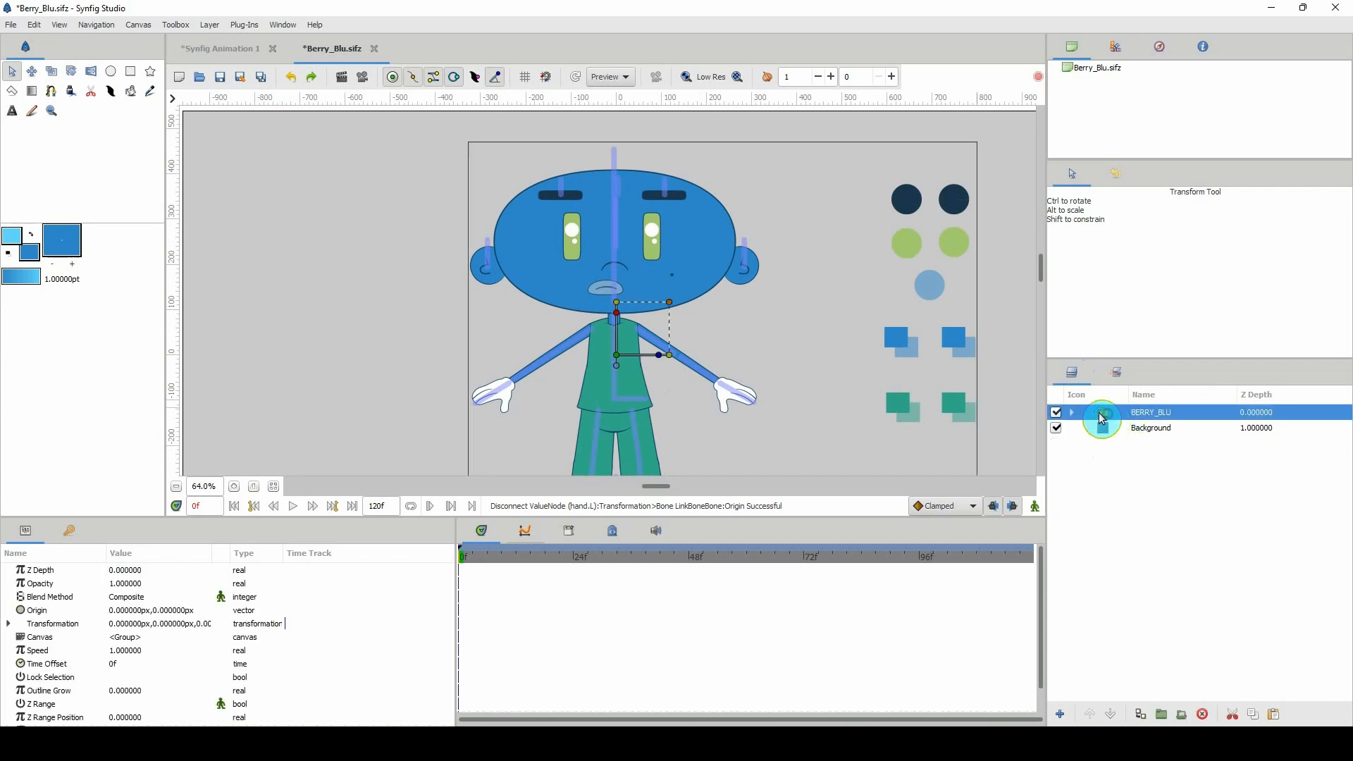
{"action": "right_click", "coordinate": [1120, 417]}
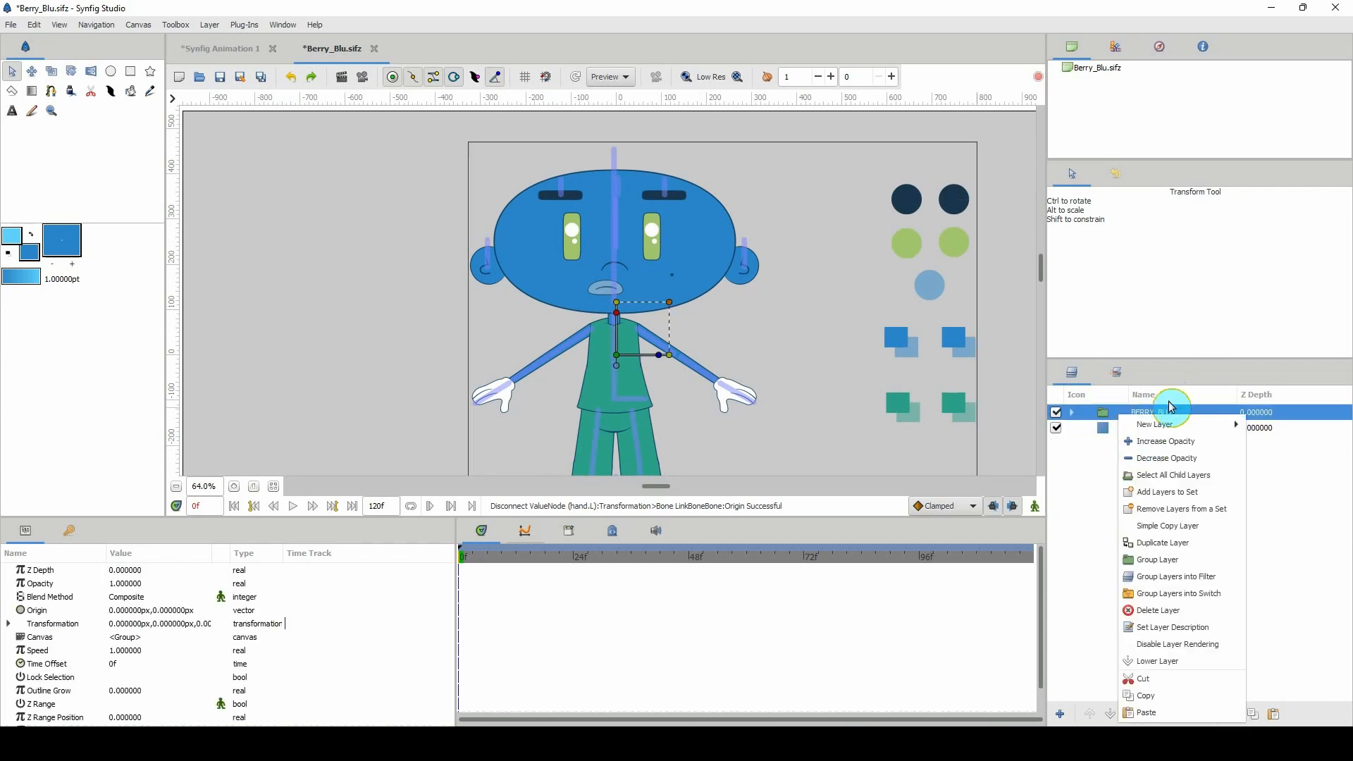
{"action": "left_click", "coordinate": [1167, 492]}
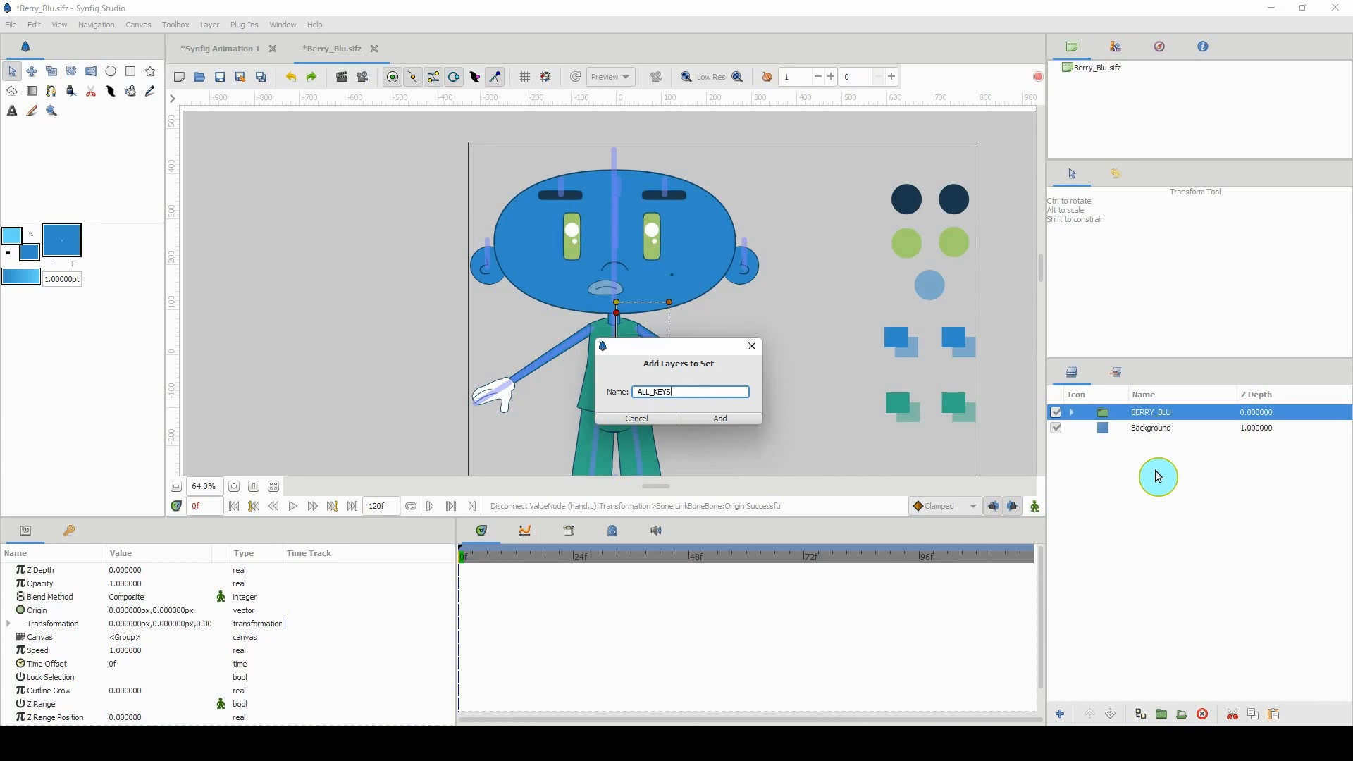
{"action": "left_click", "coordinate": [719, 418]}
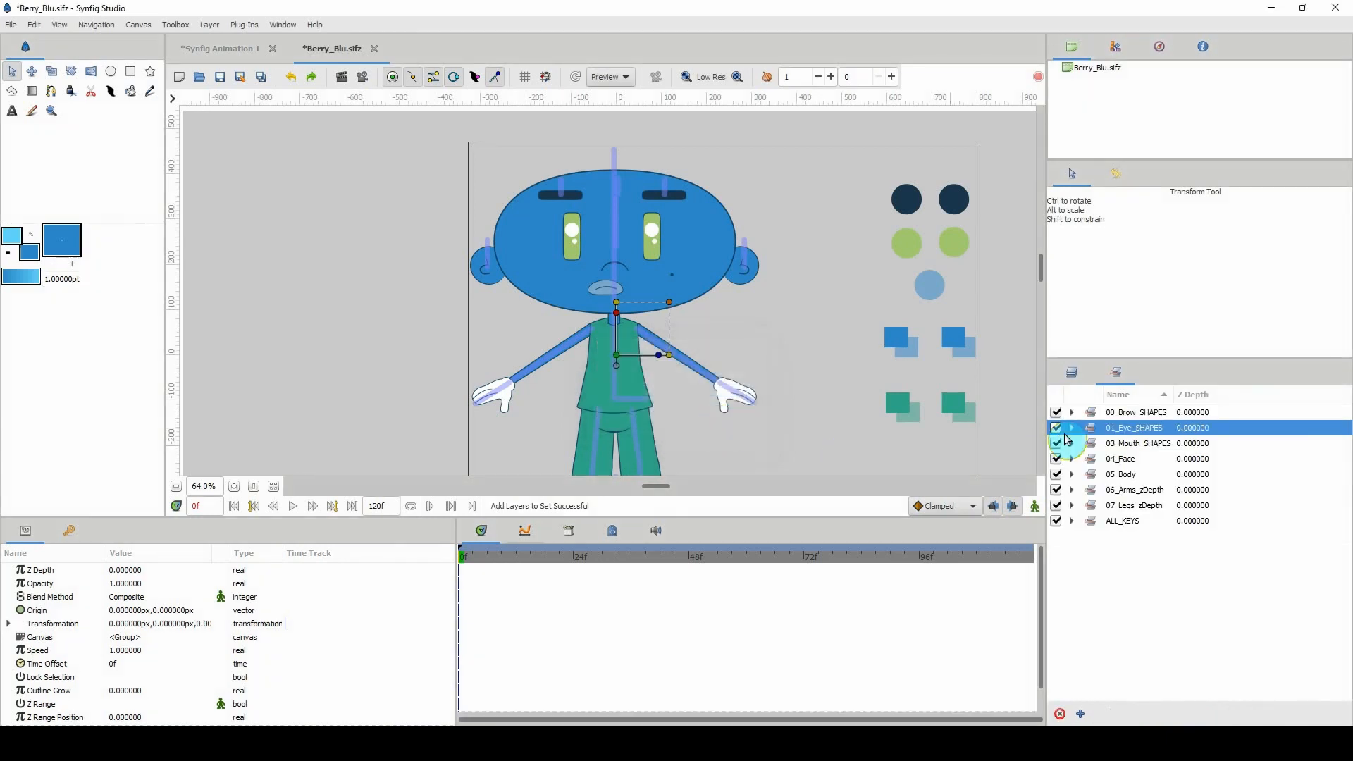
Rename the ALL_KEYS set to 00_ALL_KEYS.
{"action": "left_click", "coordinate": [1094, 523]}
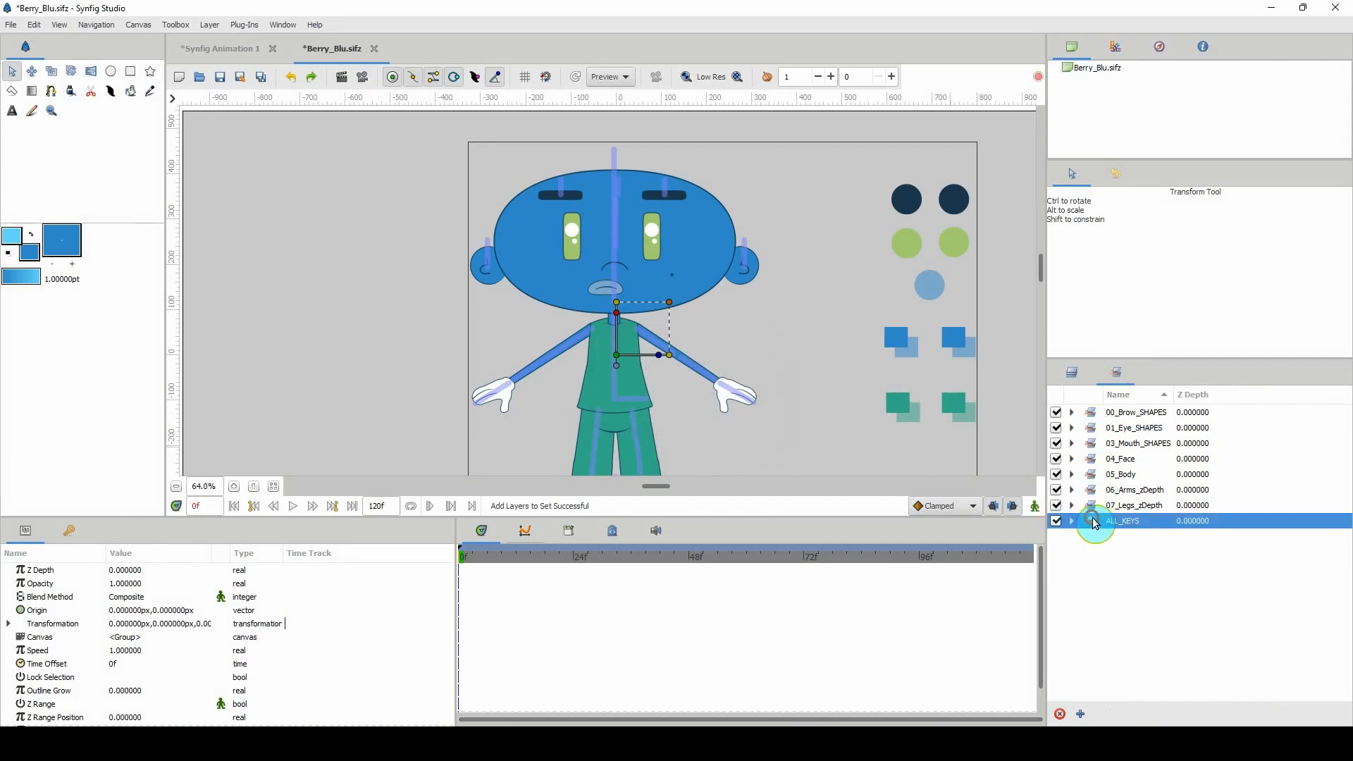
{"action": "double_click", "coordinate": [1110, 524]}
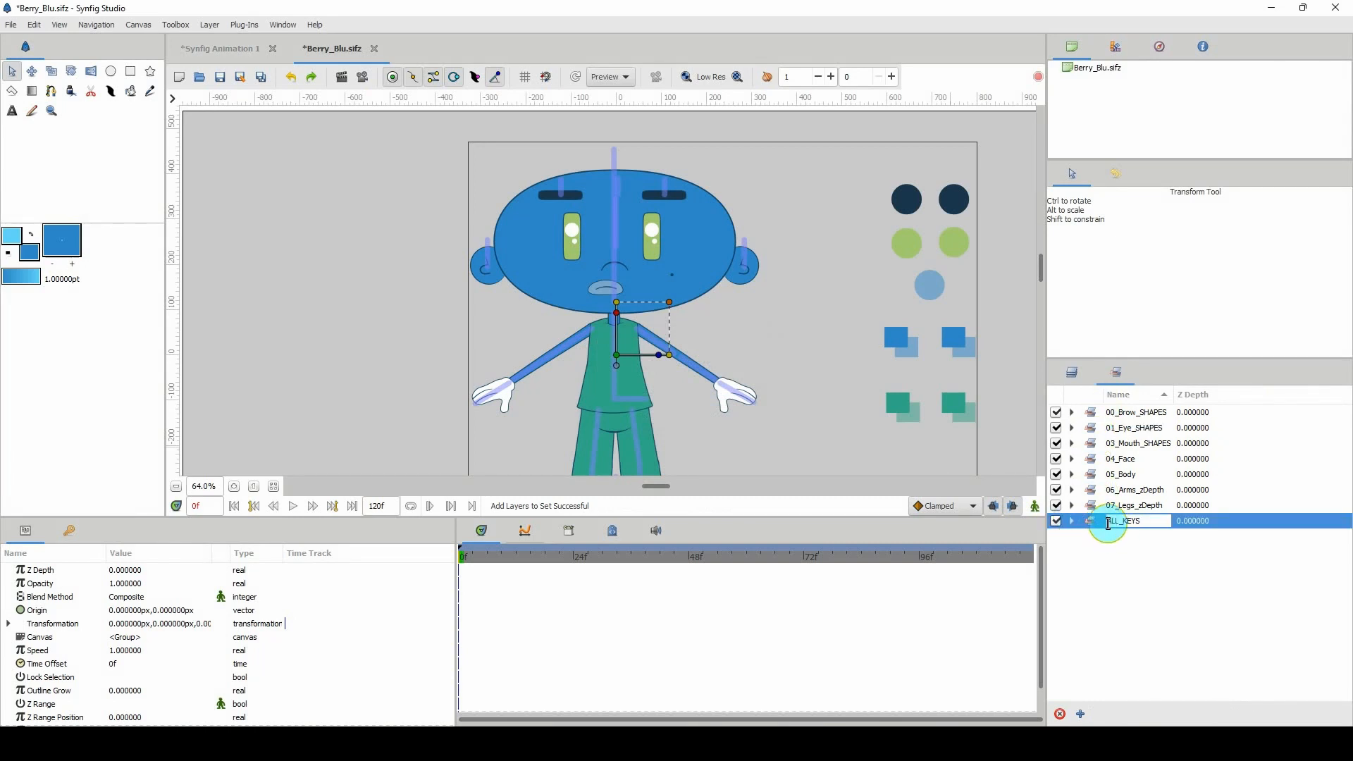
{"action": "type", "text": "00_"}
{"action": "key", "text": "Return"}
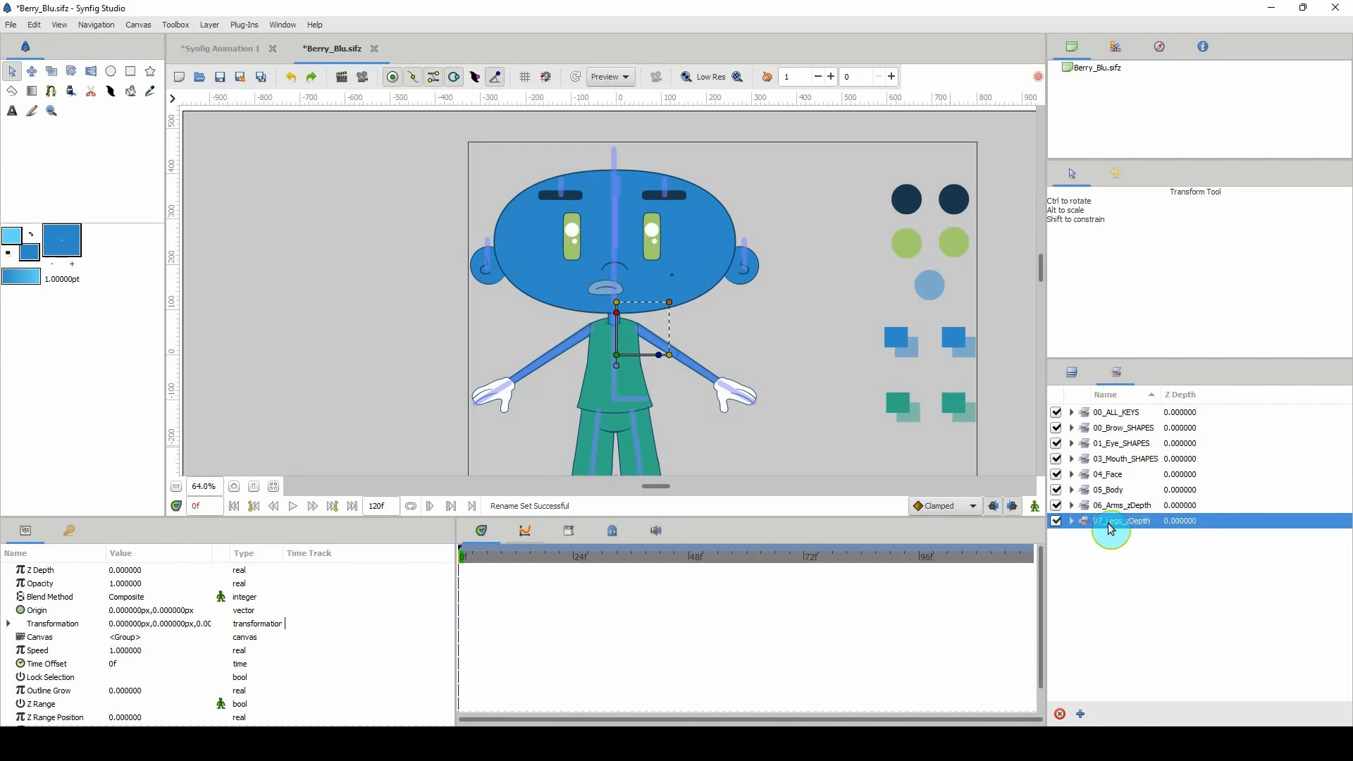
Rename the 00_Brow_SHAPES set to 01_Brow_SHAPES.
{"action": "left_click", "coordinate": [1107, 425]}
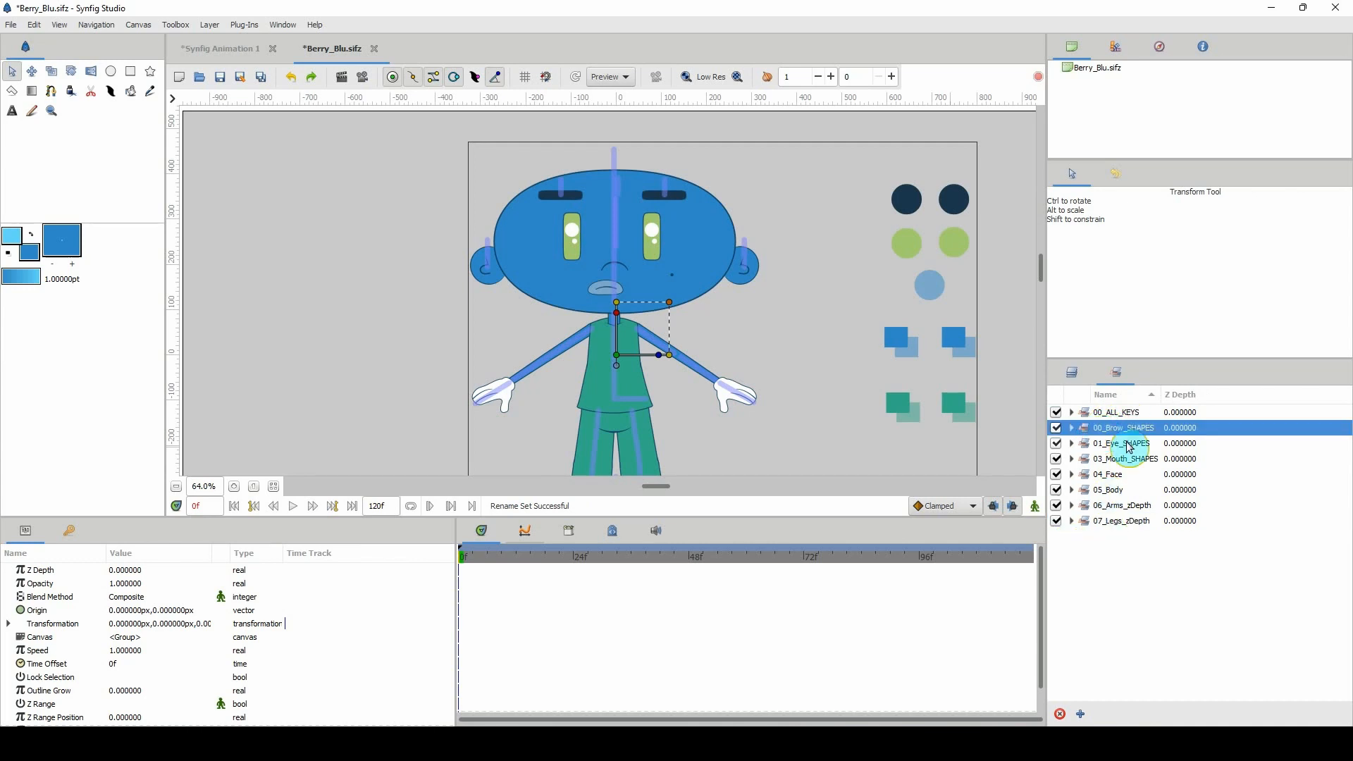
{"action": "double_click", "coordinate": [1103, 428]}
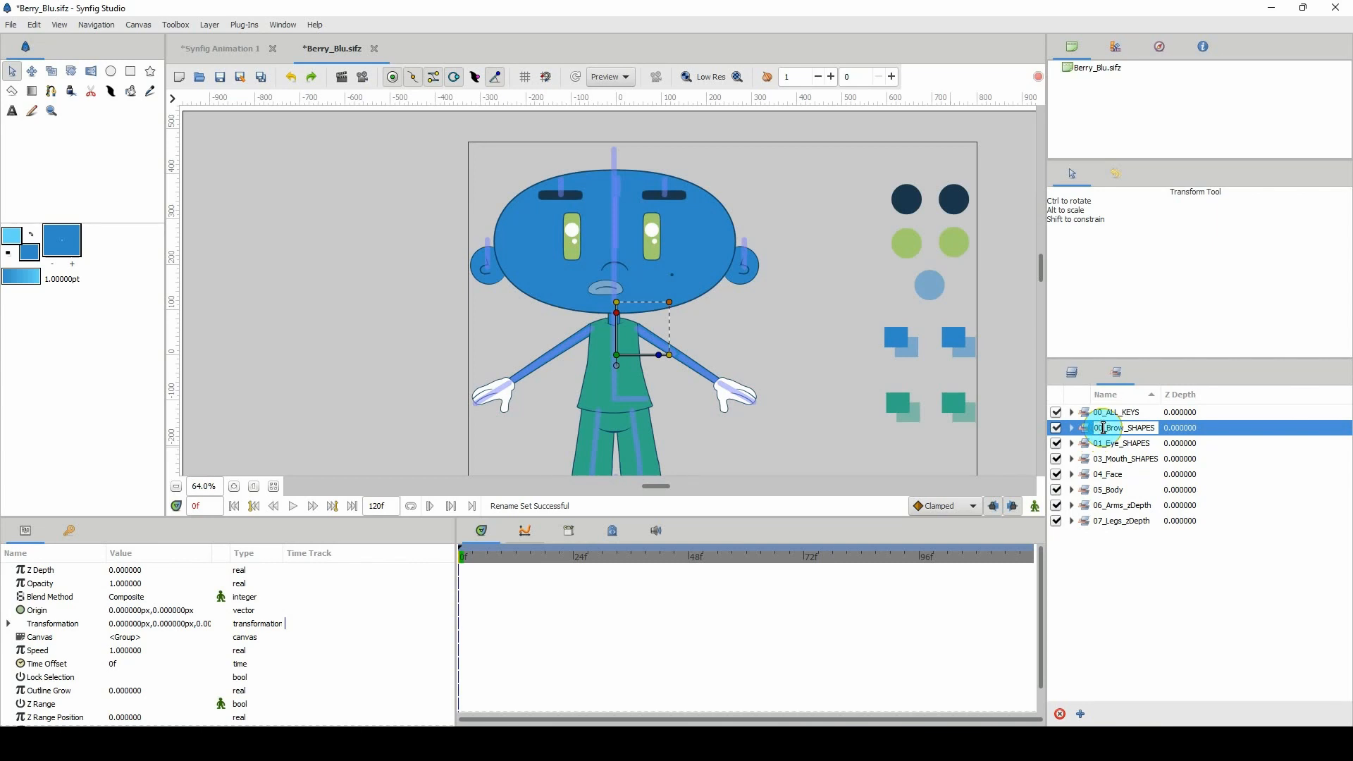
{"action": "key", "text": "BackSpace"}
{"action": "type", "text": "1"}
{"action": "key", "text": "Return"}
Rename the 01_Eye_SHAPES set to 02_Eye_SHAPES.
{"action": "double_click", "coordinate": [1104, 443]}
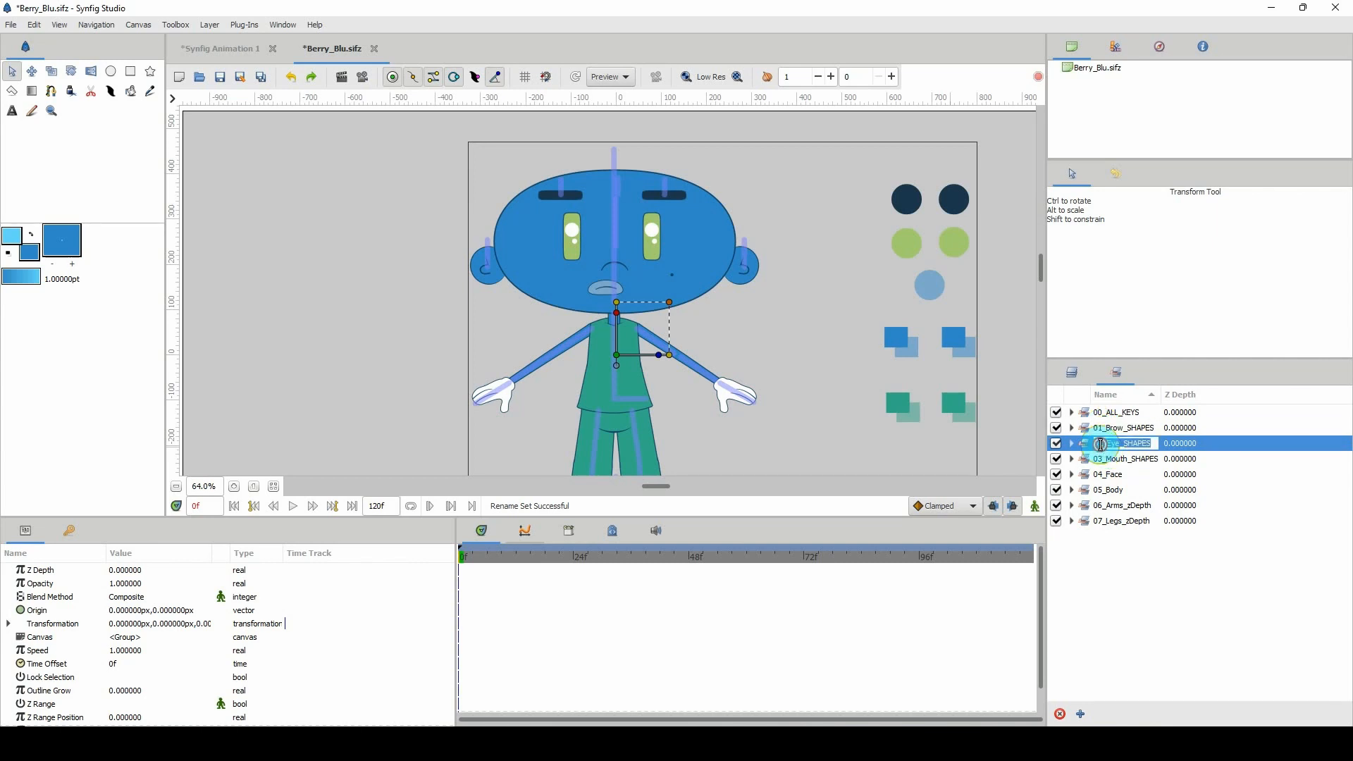
{"action": "left_click", "coordinate": [1103, 443]}
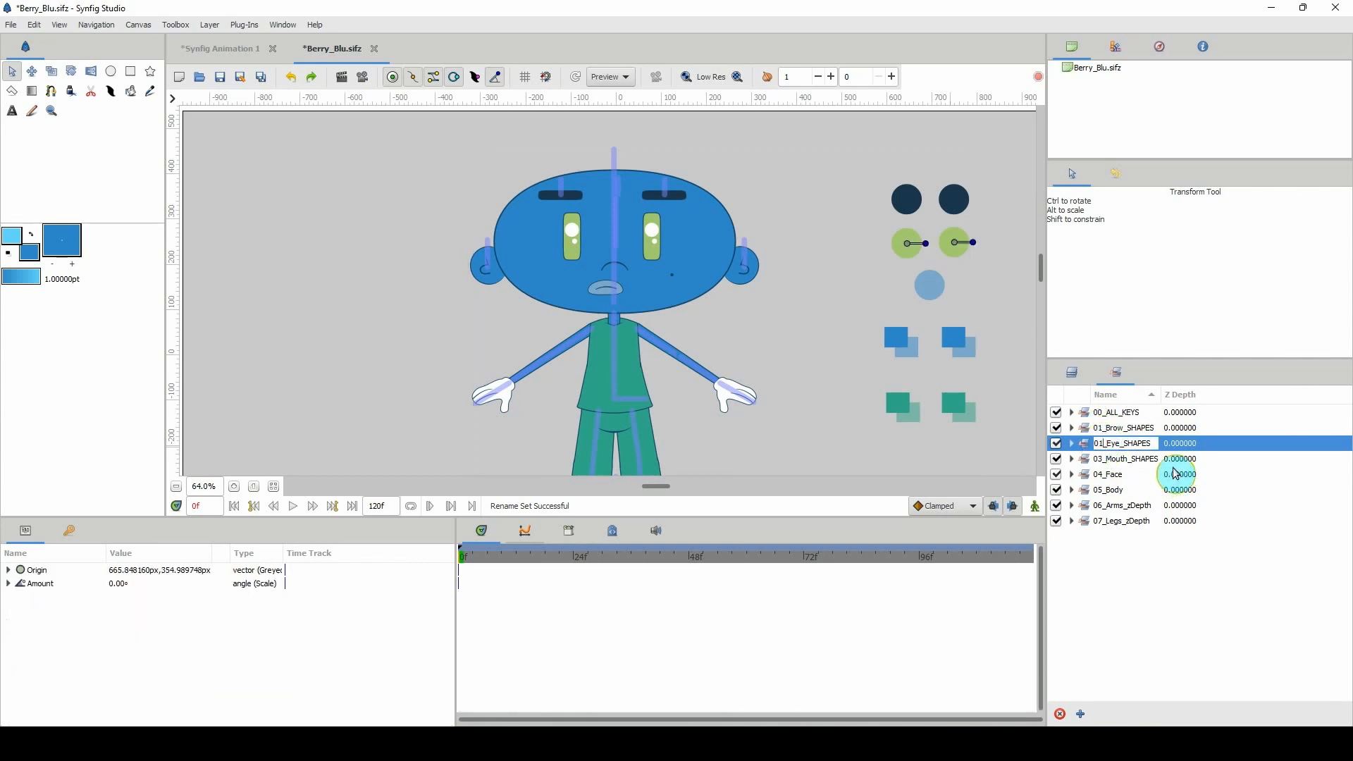
{"action": "double_click", "coordinate": [1100, 458]}
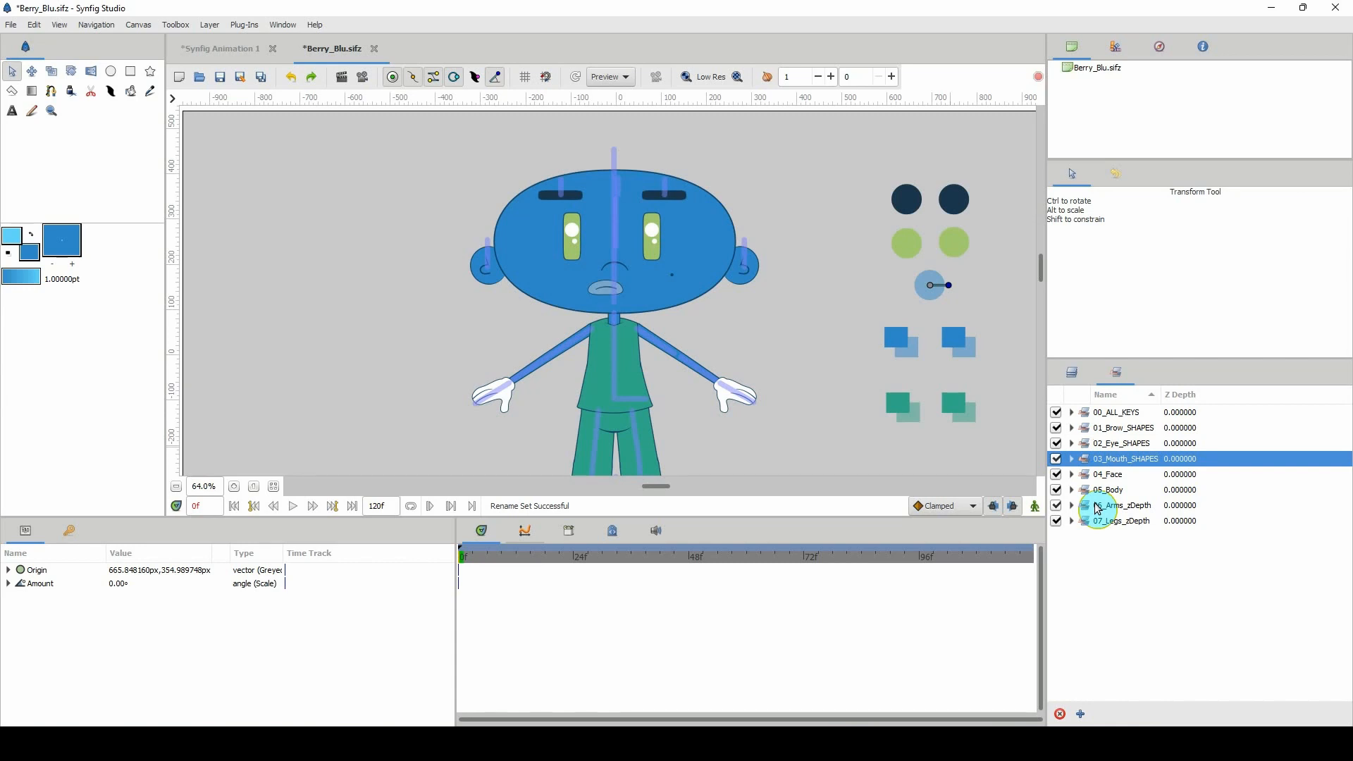
Save the Berry_Blu file with the 05_Body set selected, and bring the whole character into view.
{"action": "left_click", "coordinate": [1103, 495]}
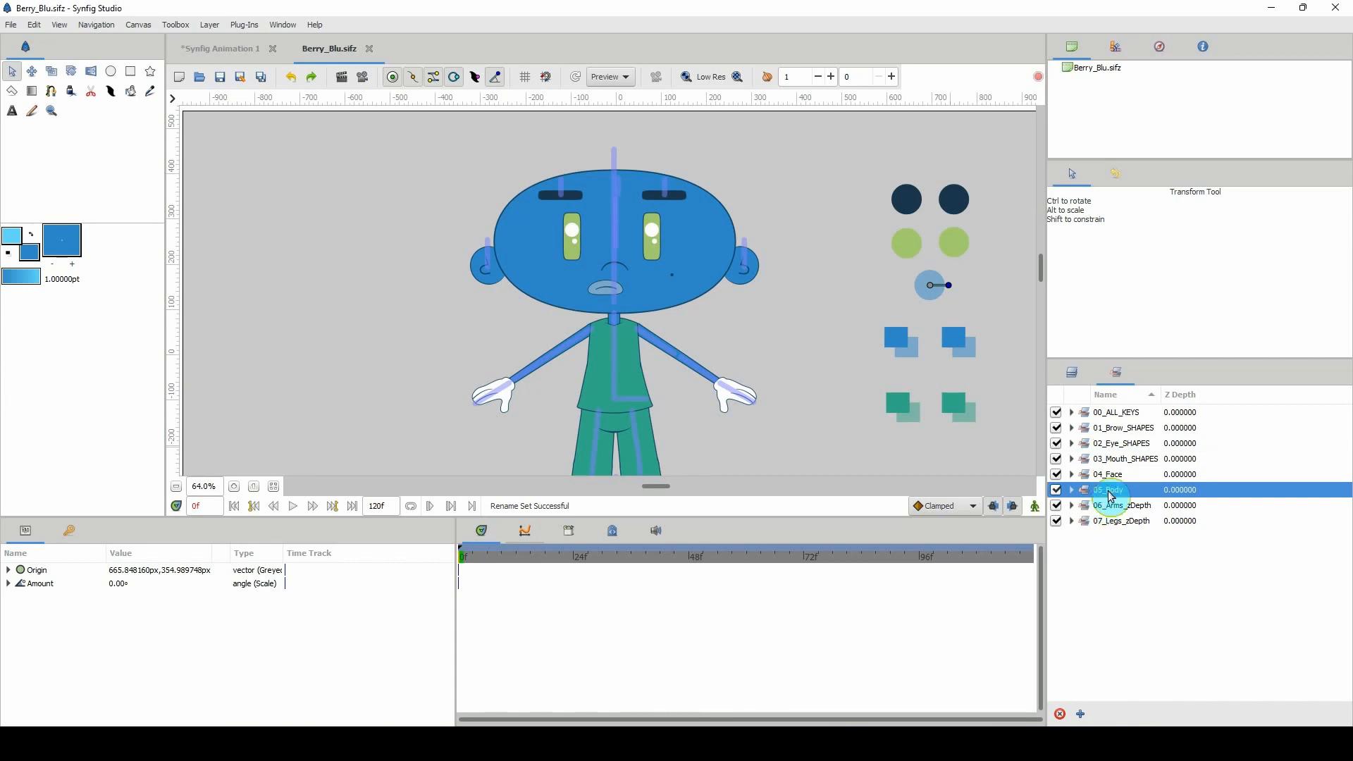
{"action": "scroll", "coordinate": [818, 338], "scroll_direction": "down", "scroll_amount": 1}
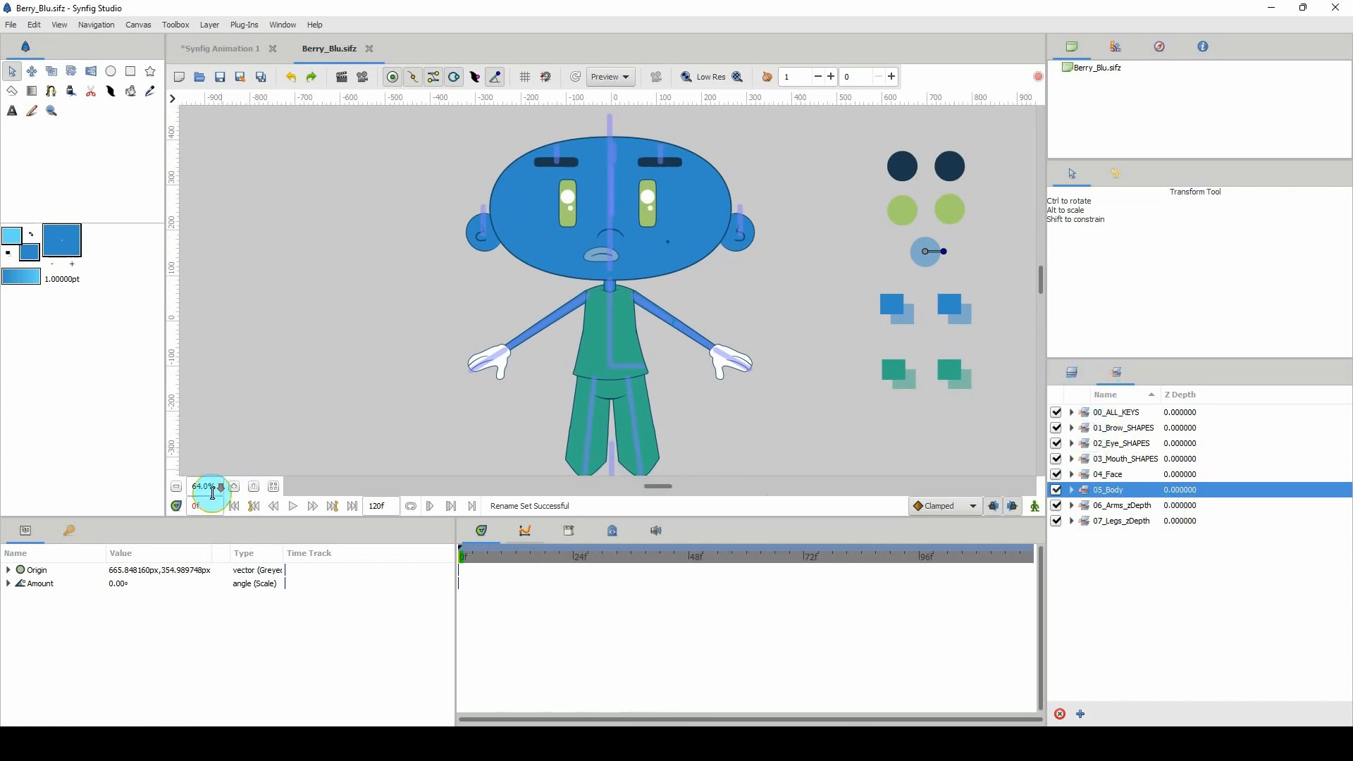
{"action": "scroll", "coordinate": [212, 493], "scroll_direction": "down", "scroll_amount": 2}
{"action": "left_click_drag", "start_coordinate": [543, 368], "coordinate": [525, 351]}
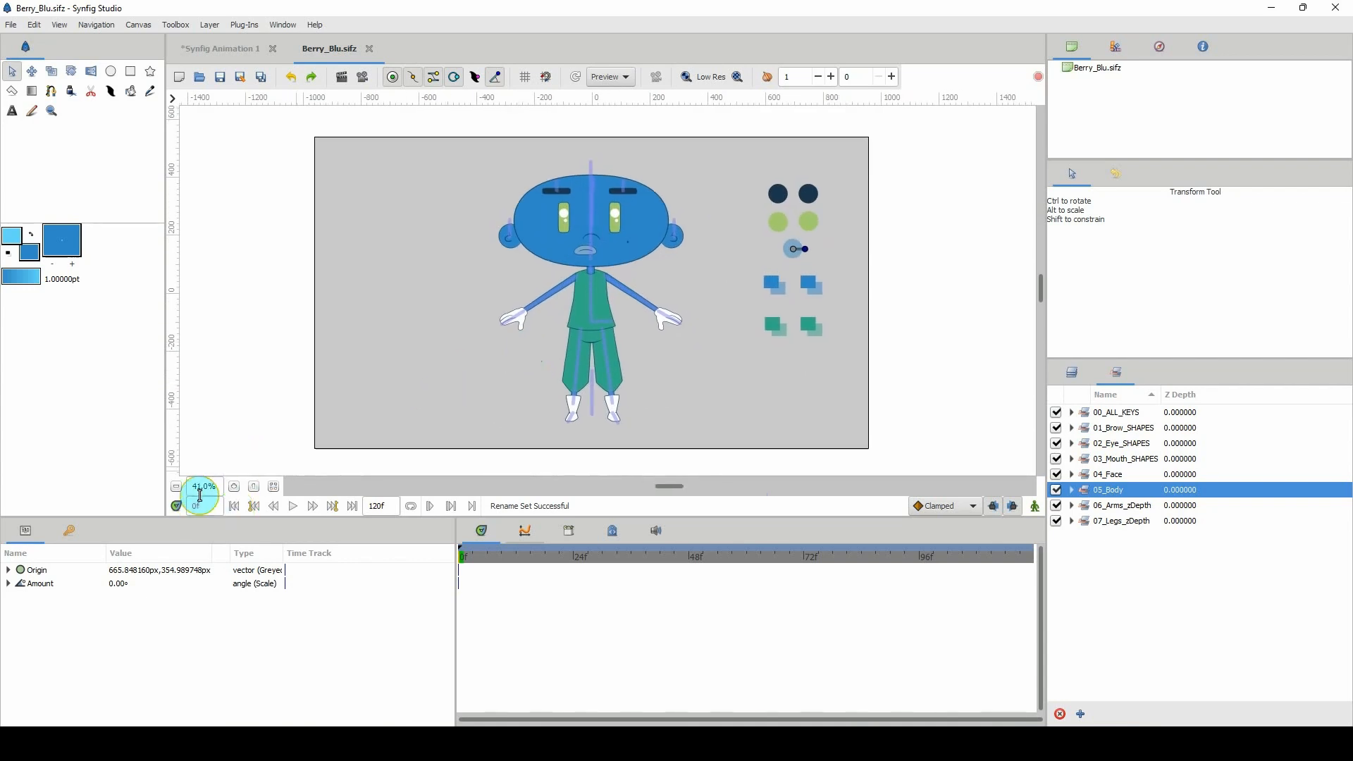
{"action": "scroll", "coordinate": [200, 493], "scroll_direction": "up", "scroll_amount": 1}
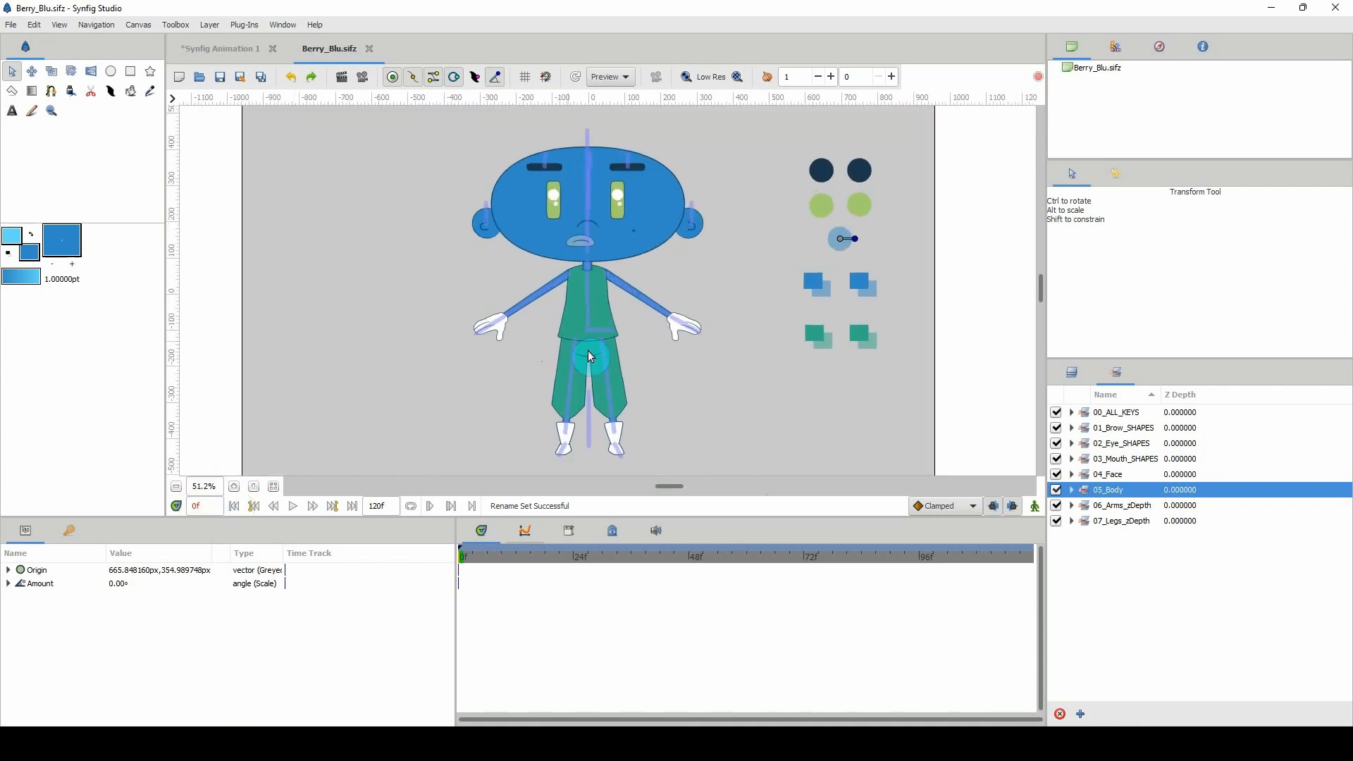